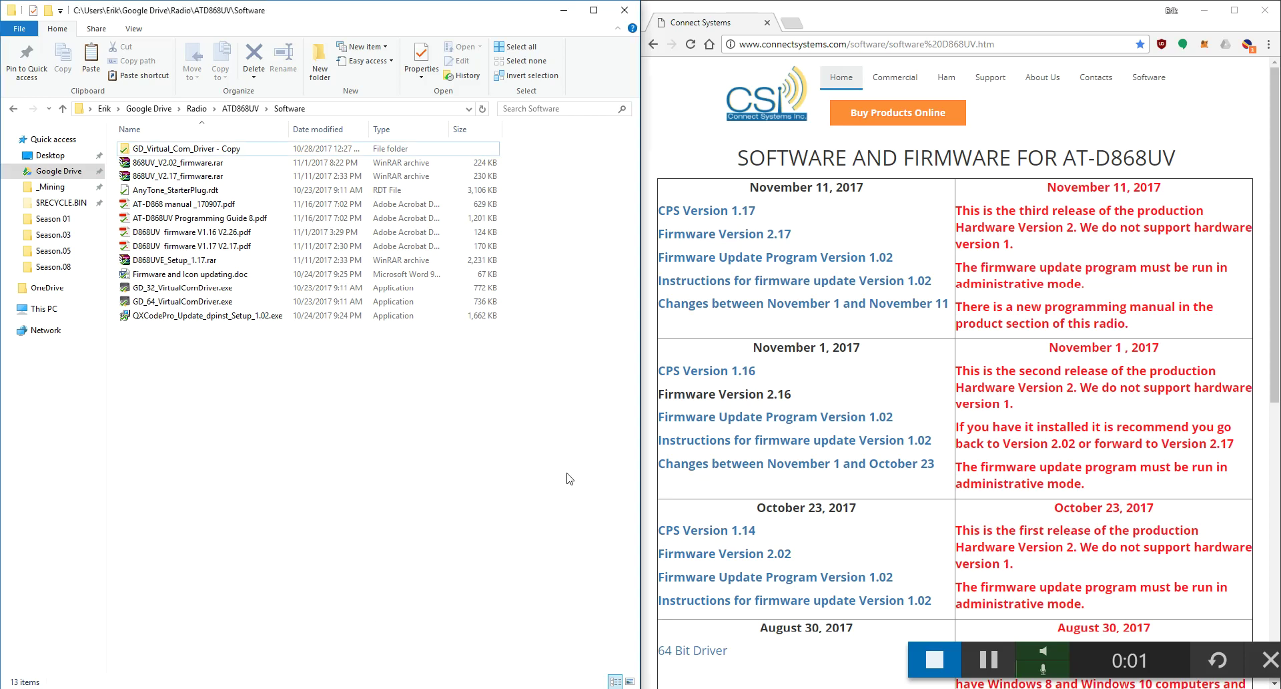
# On the download page, point out the CPS 1.17, Firmware 2.17 and Firmware Update Program 1.02 downloads
pyautogui.click(1031, 267)
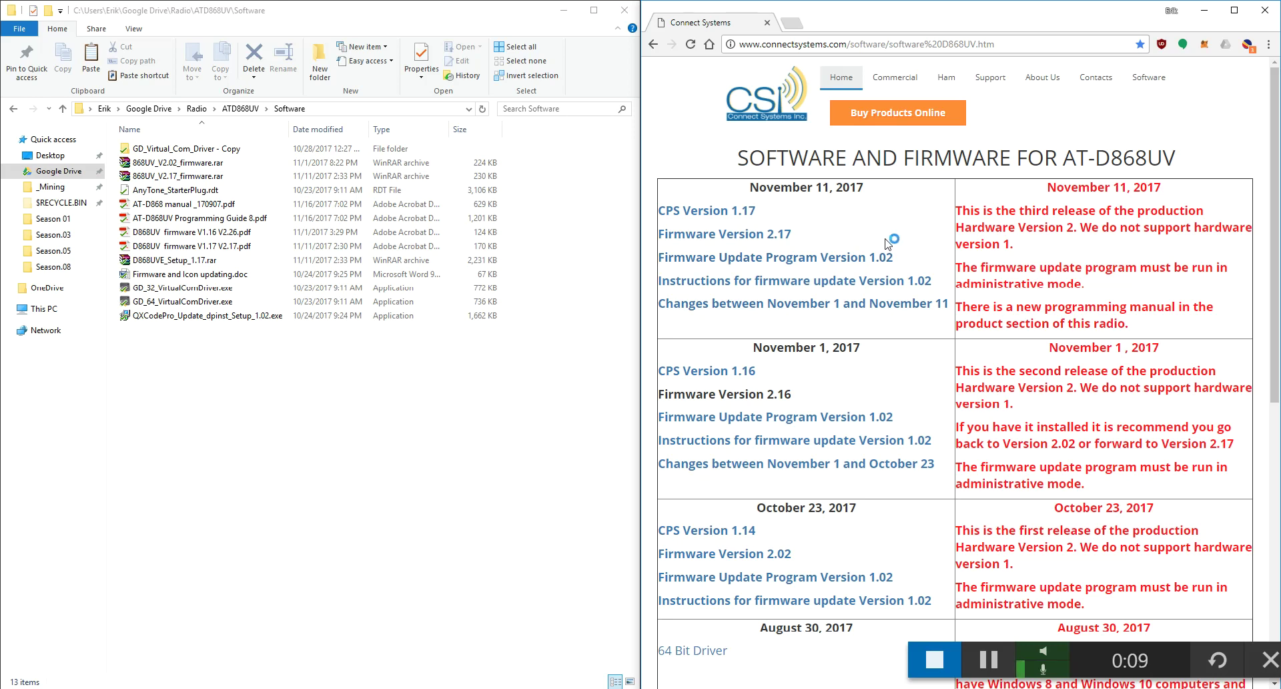
pyautogui.click(437, 478)
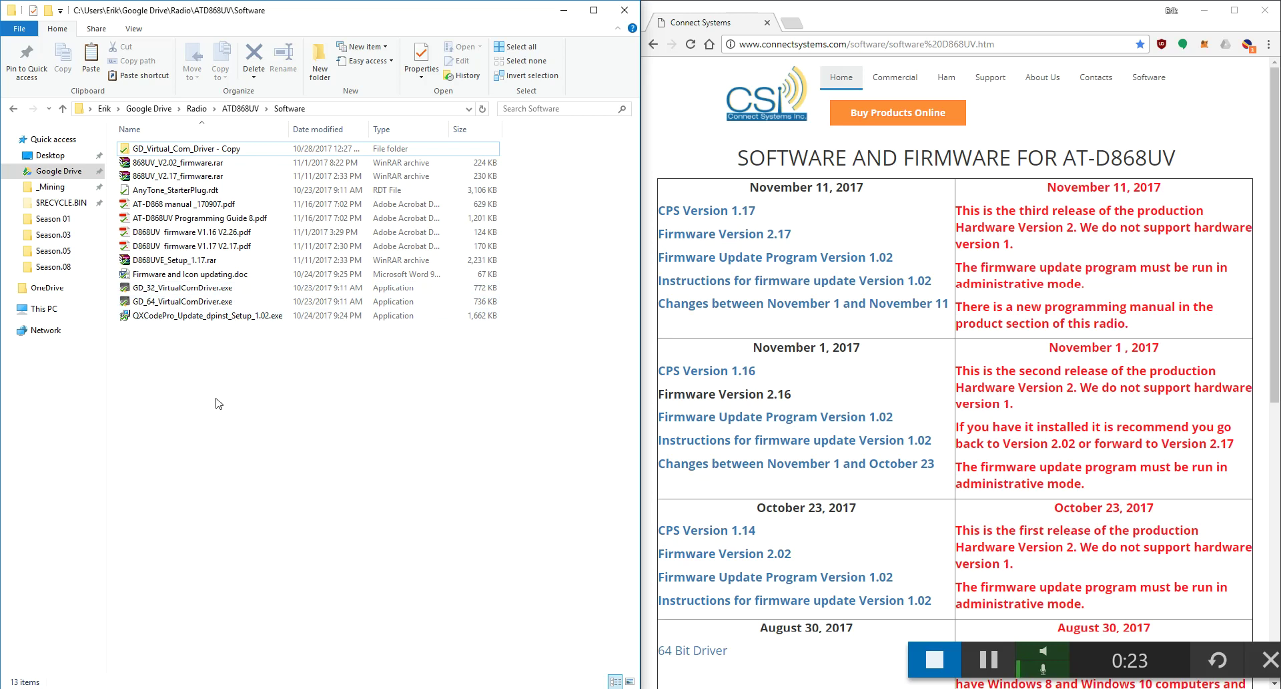
pyautogui.click(897, 42)
pyautogui.click(834, 212)
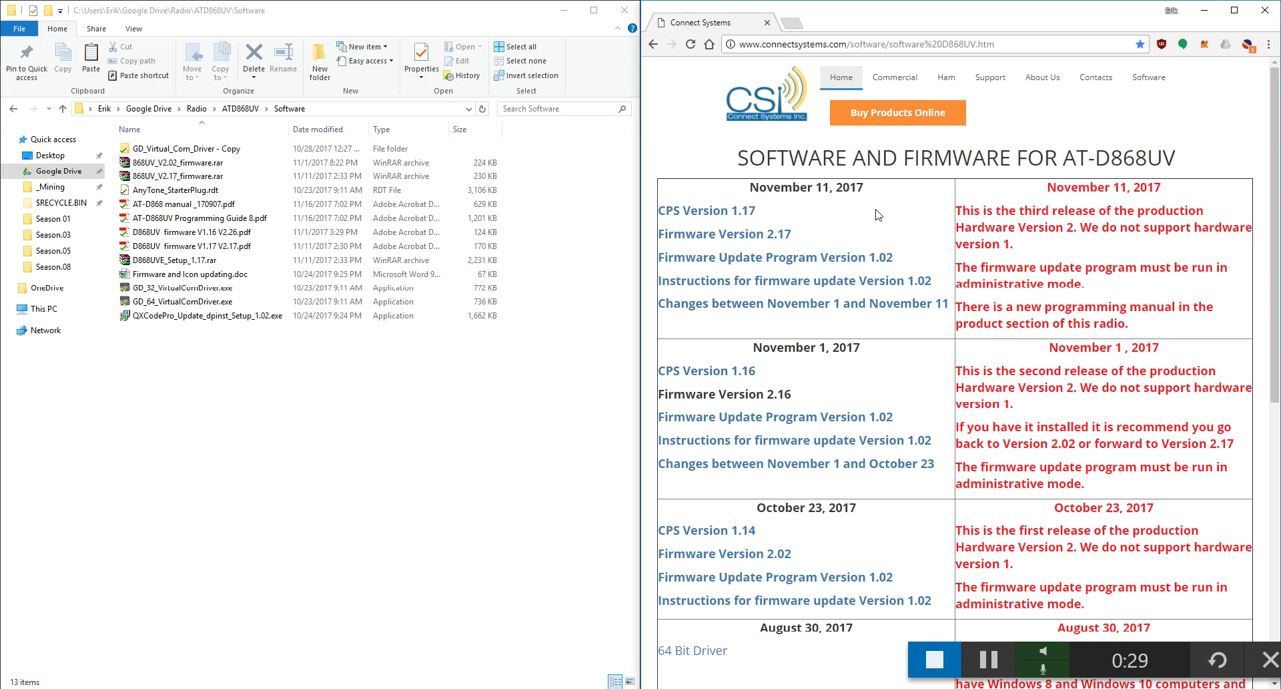
pyautogui.moveTo(757, 212); pyautogui.dragTo(658, 214)
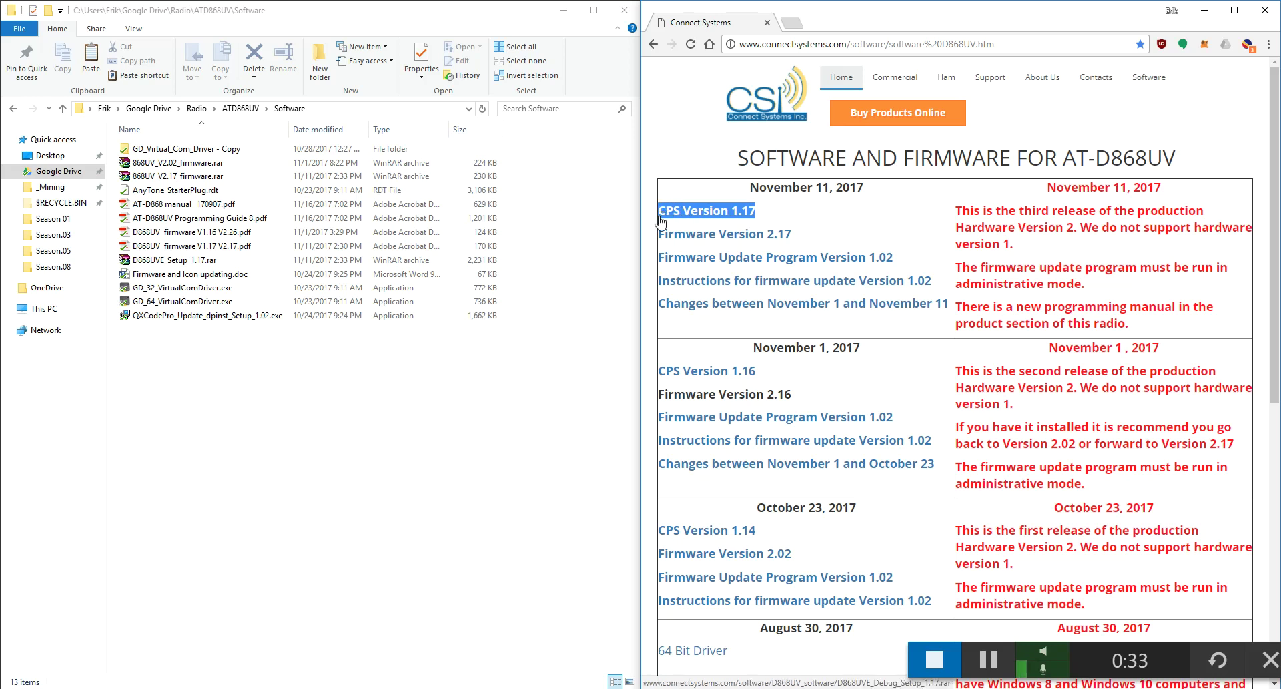
pyautogui.moveTo(792, 235); pyautogui.dragTo(659, 243)
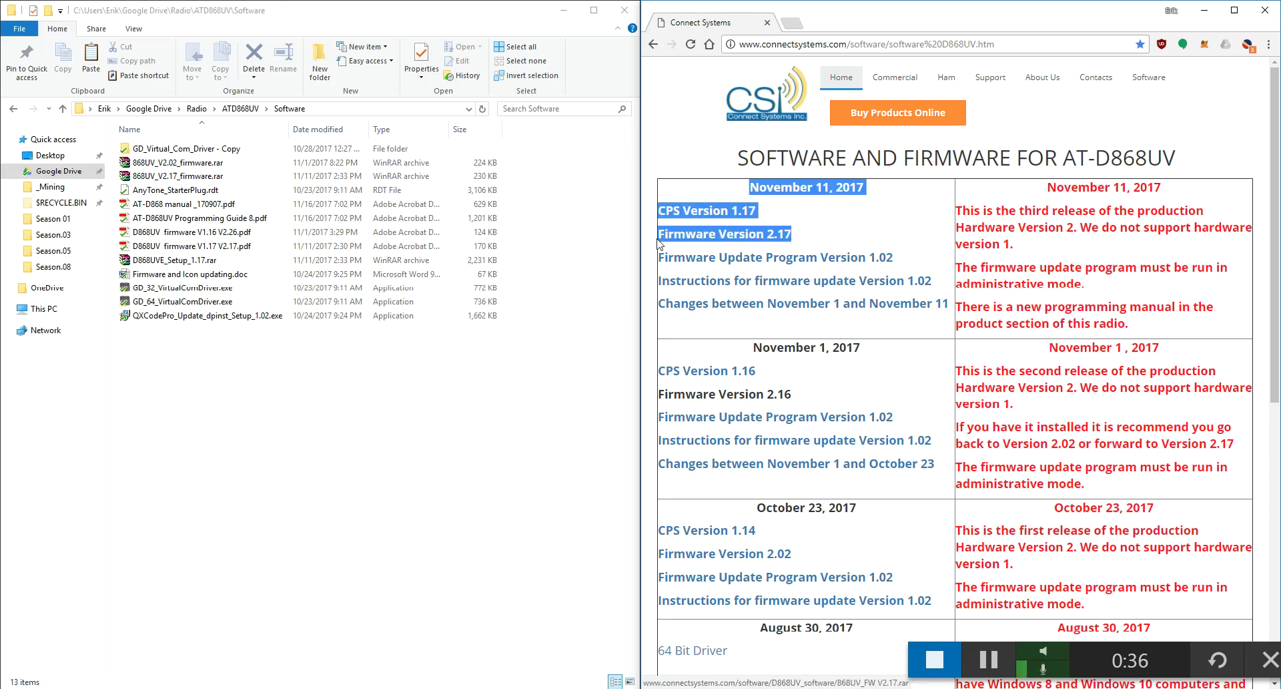
pyautogui.click(807, 238)
pyautogui.moveTo(894, 260); pyautogui.dragTo(661, 266)
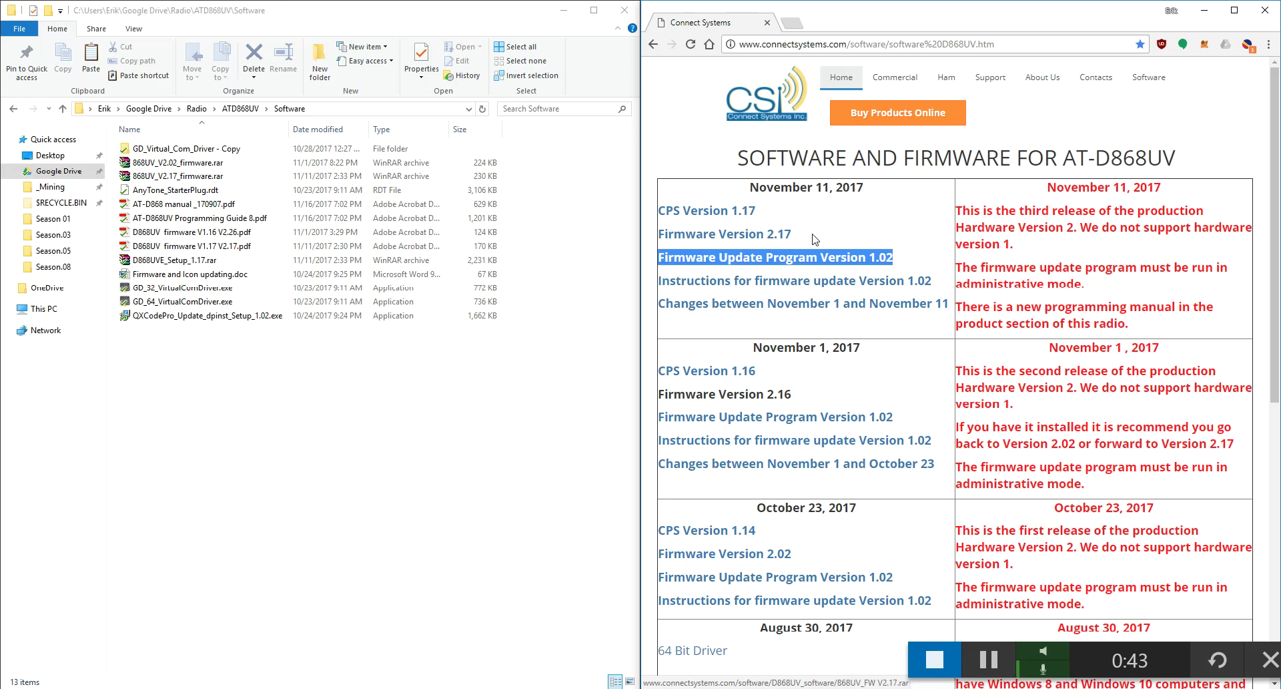
# Point out the 64 Bit and 32 Bit Driver downloads and the note on what the driver is for
pyautogui.scroll(-4, 883, 231)
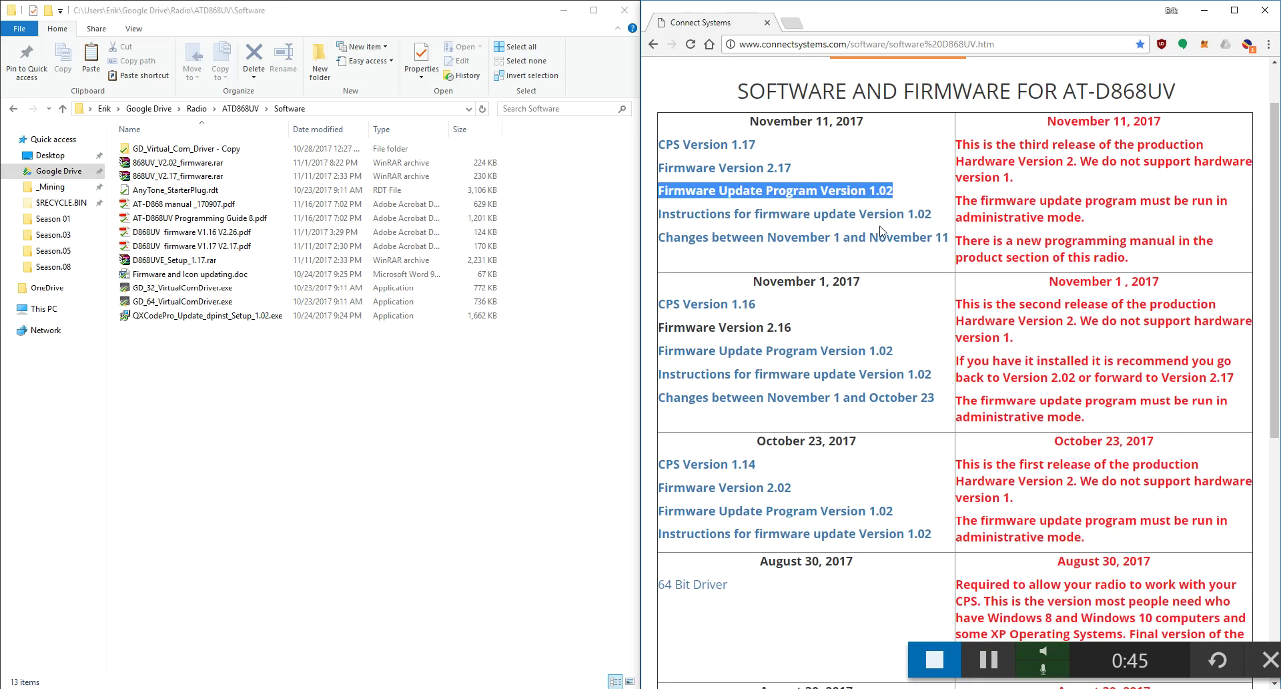
pyautogui.moveTo(761, 387); pyautogui.dragTo(661, 400)
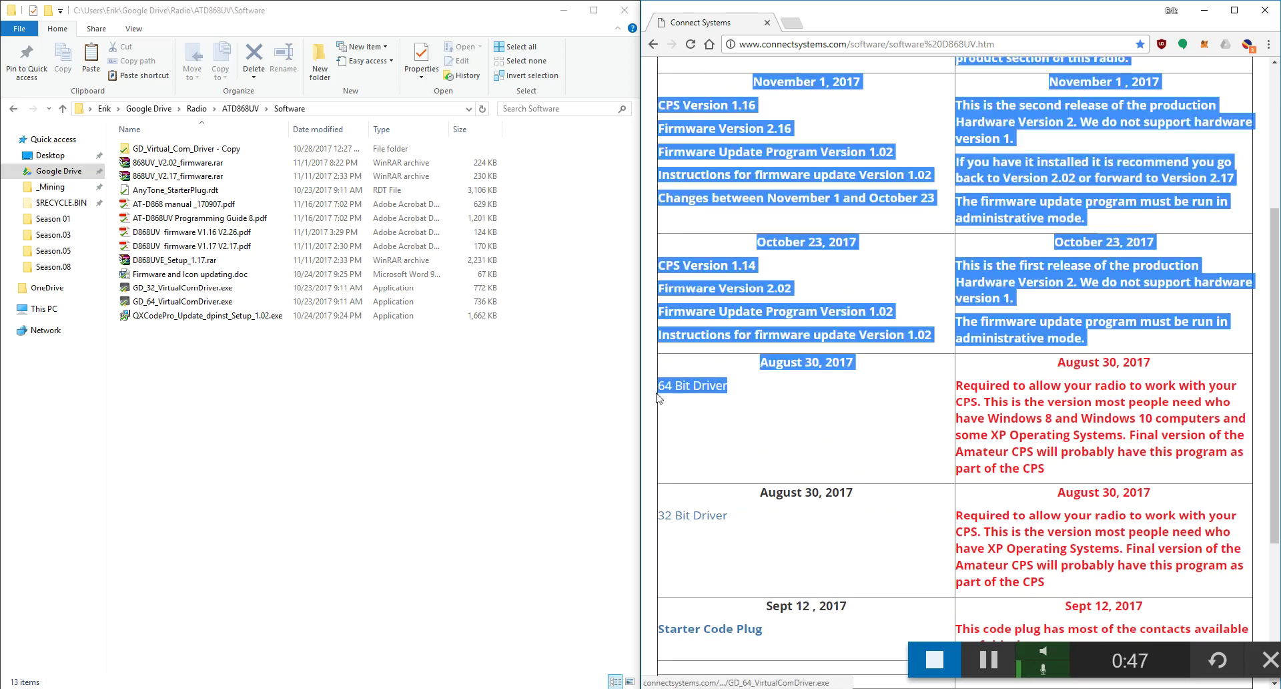
pyautogui.moveTo(762, 525); pyautogui.dragTo(661, 530)
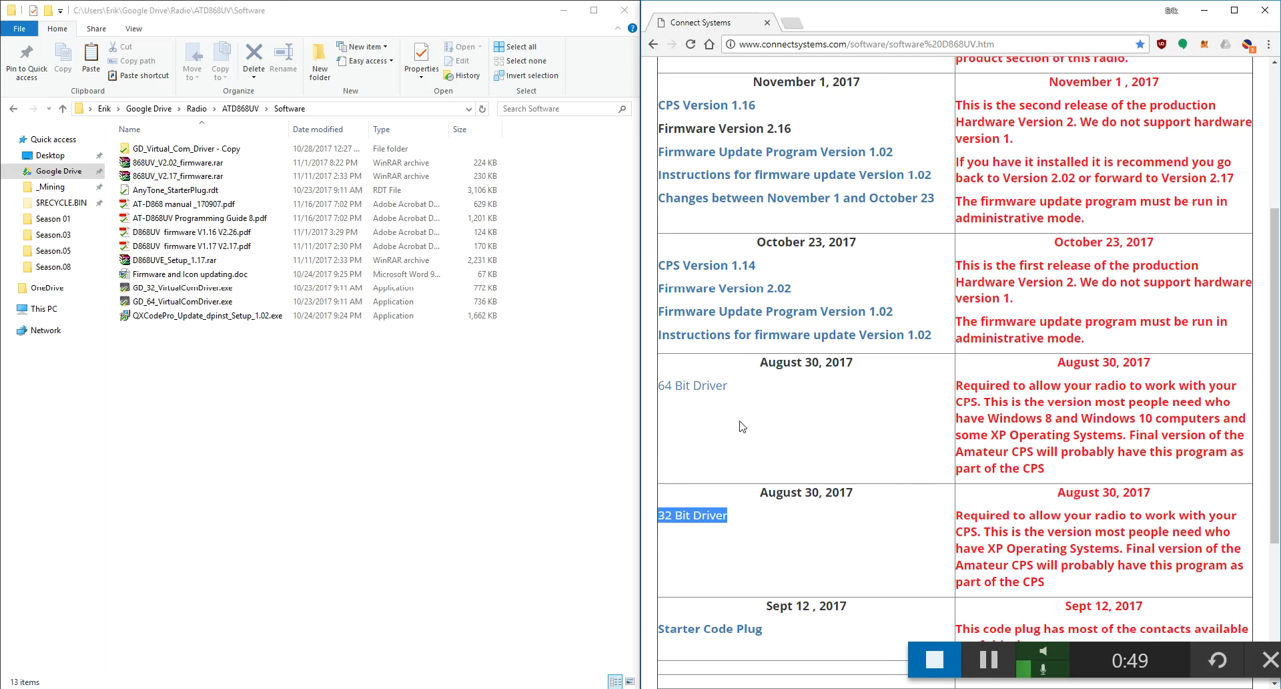
pyautogui.moveTo(762, 395); pyautogui.dragTo(659, 394)
pyautogui.moveTo(742, 517); pyautogui.dragTo(658, 524)
pyautogui.moveTo(971, 512); pyautogui.dragTo(1025, 514)
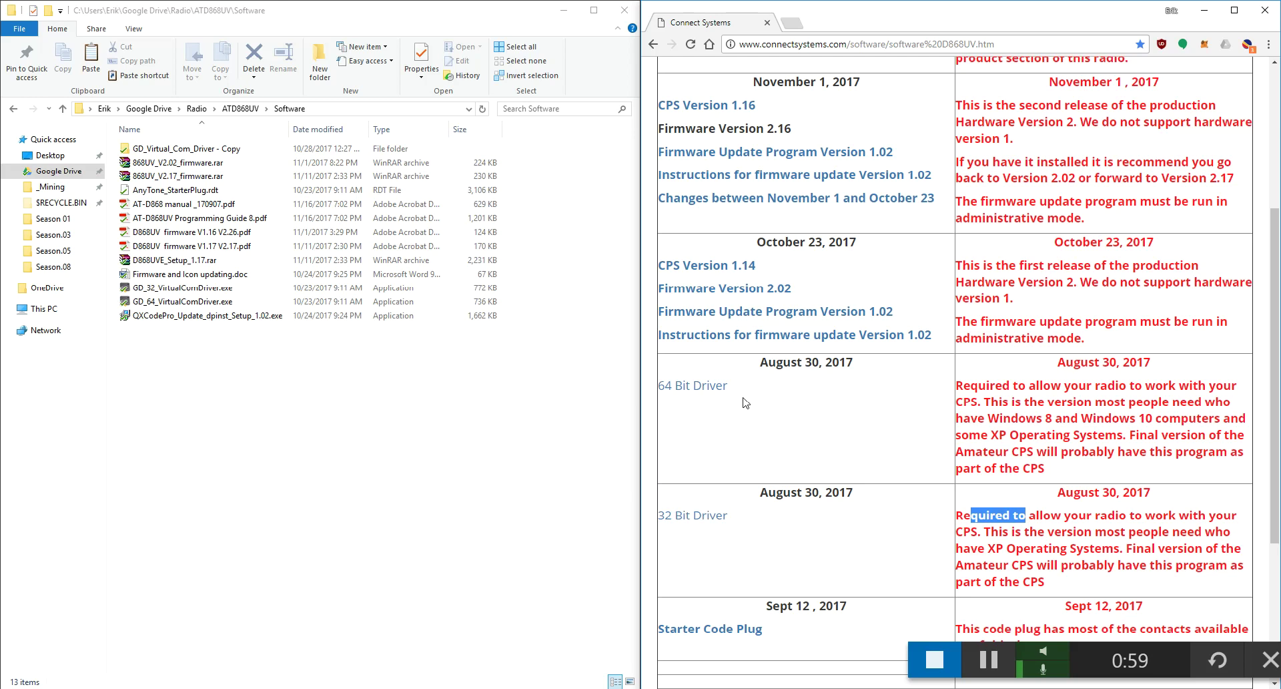
pyautogui.moveTo(746, 395); pyautogui.dragTo(656, 393)
pyautogui.click(789, 402)
pyautogui.scroll(4, 854, 401)
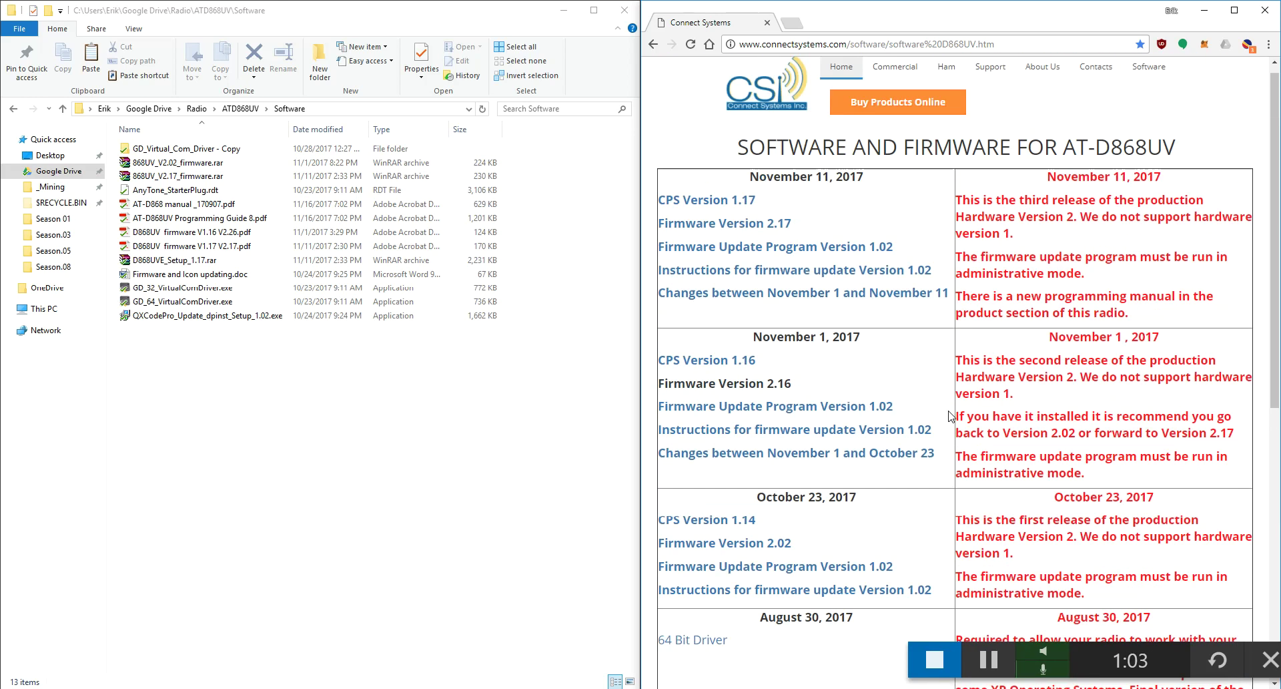
# Run GD_64_VirtualComDriver.exe as administrator, install the driver, then close the installer
pyautogui.click(371, 352)
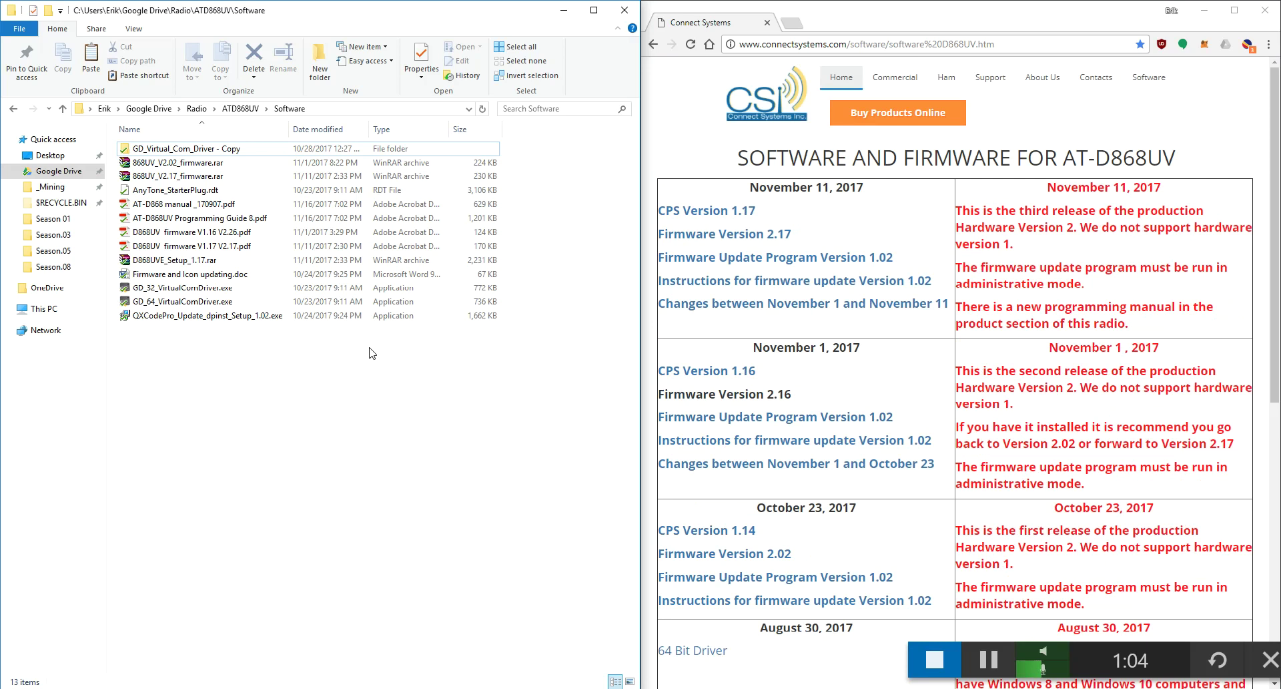
pyautogui.click(181, 302)
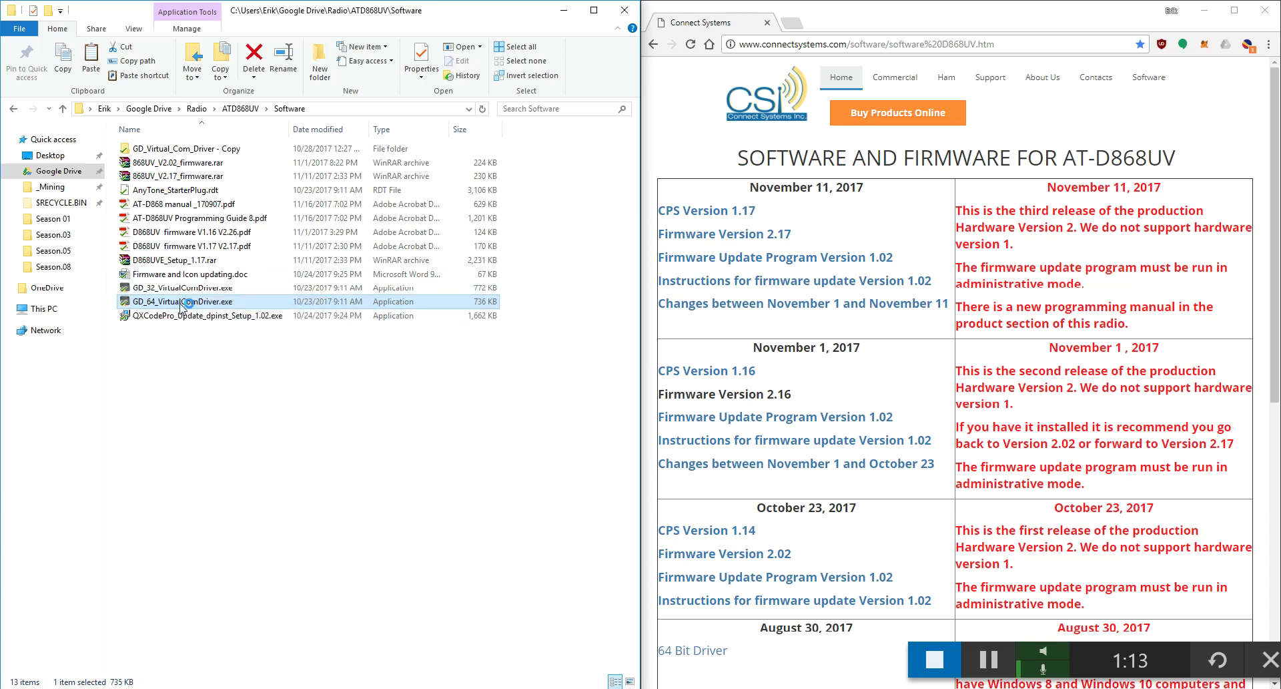
pyautogui.rightClick(216, 306)
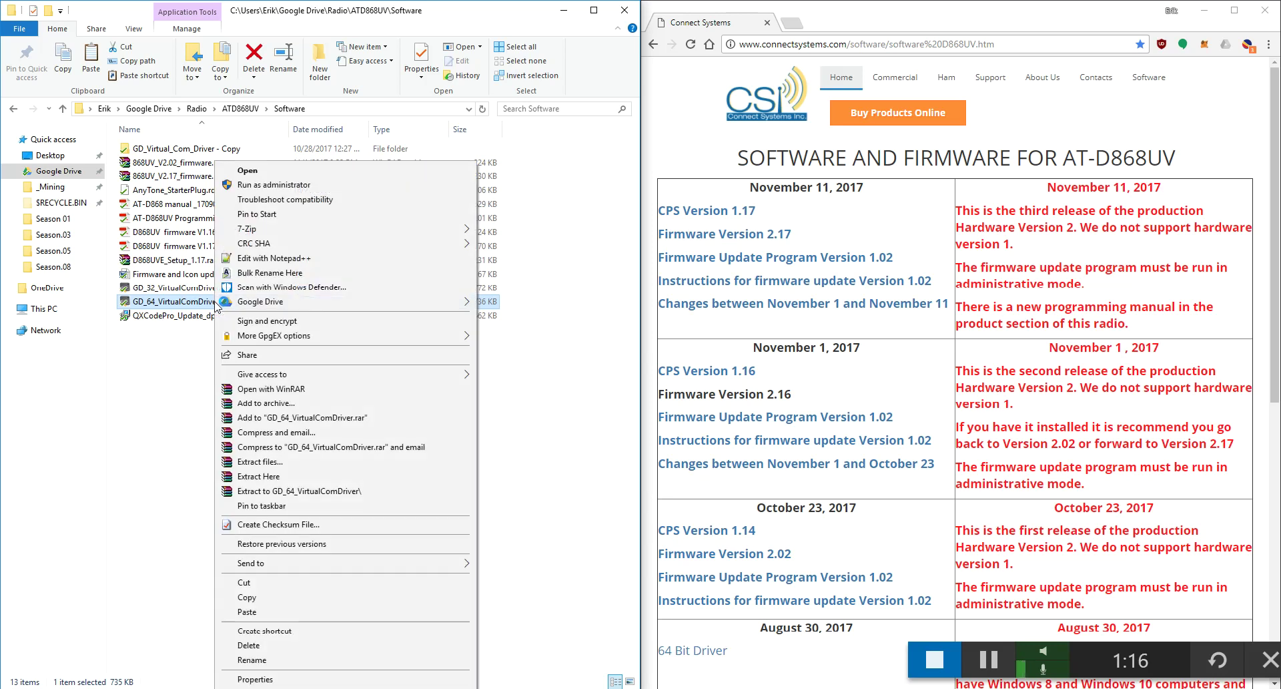
pyautogui.click(276, 185)
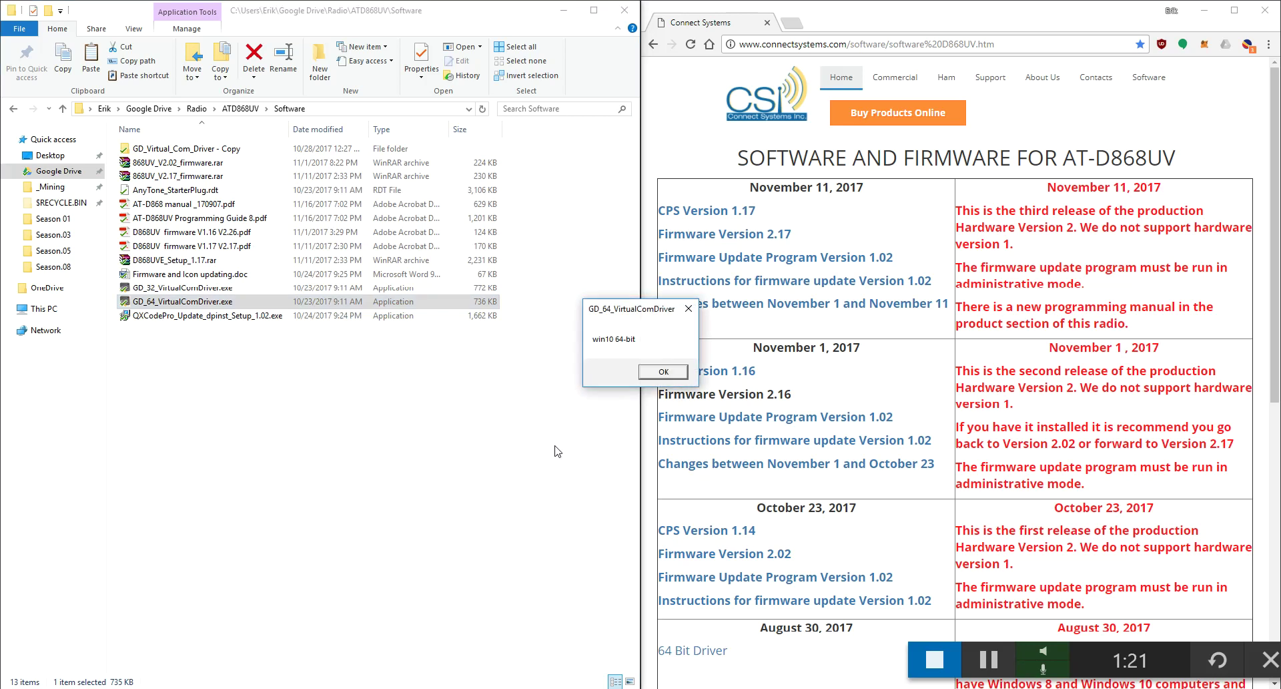
pyautogui.click(660, 371)
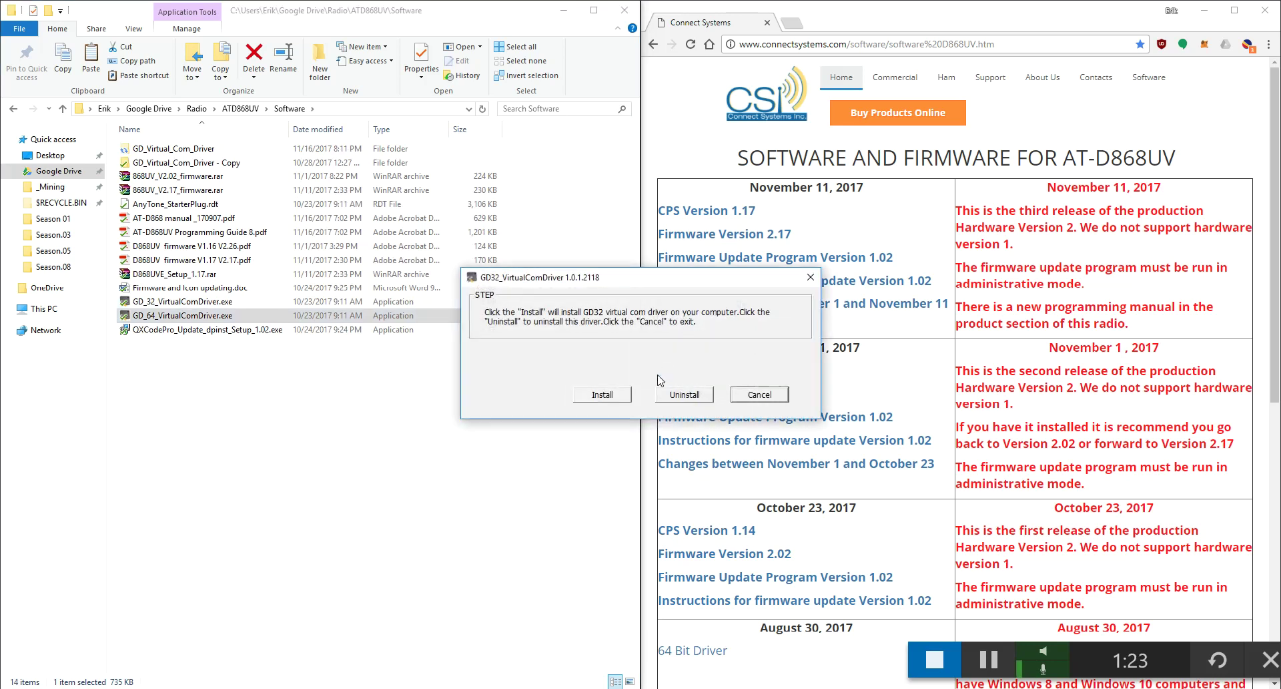
pyautogui.click(603, 399)
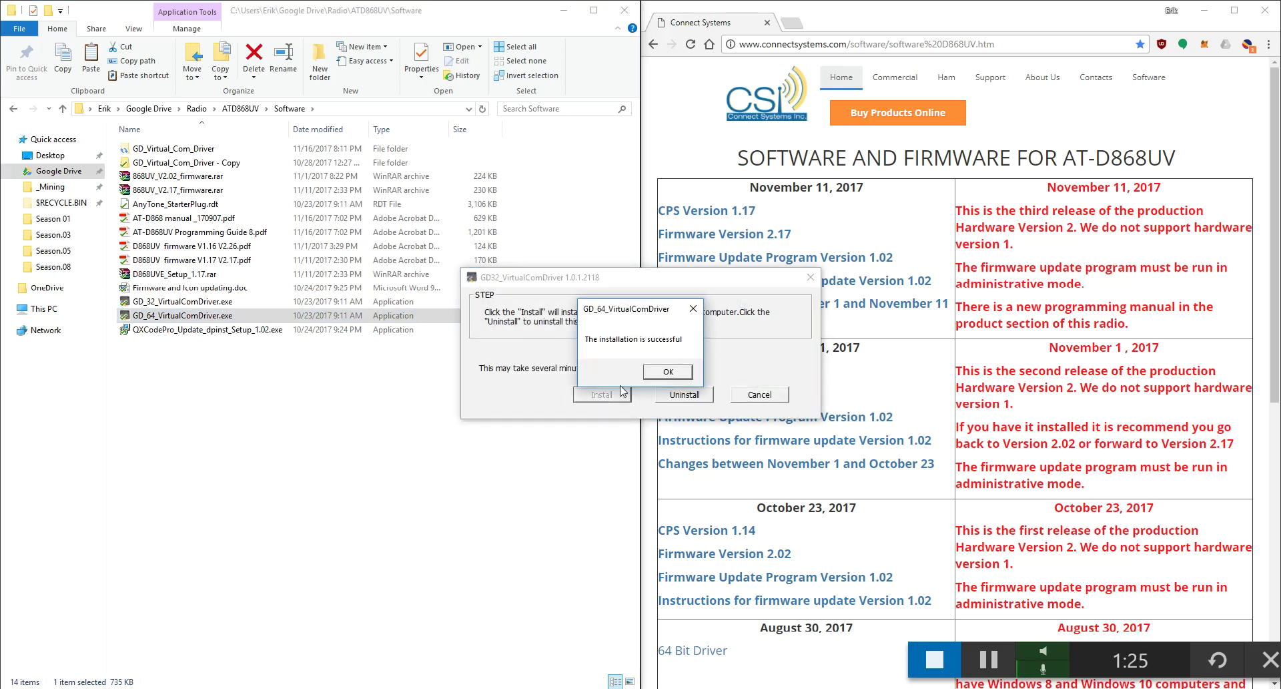
pyautogui.click(665, 373)
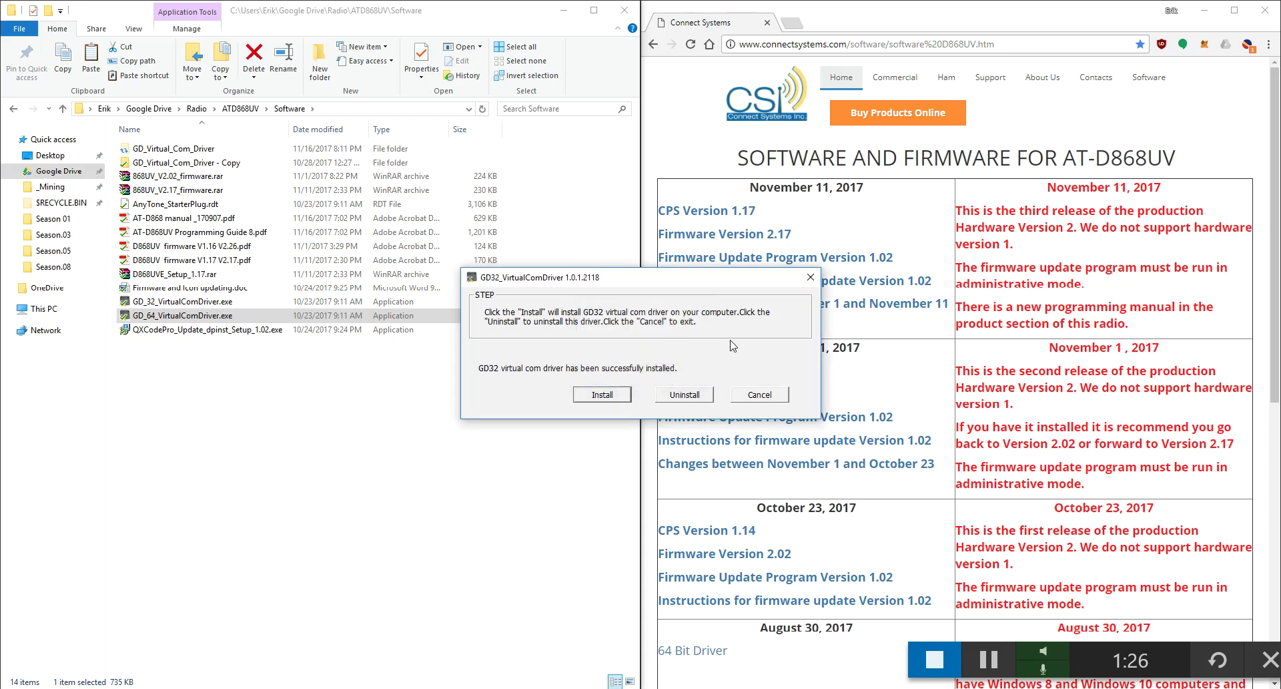
pyautogui.click(764, 393)
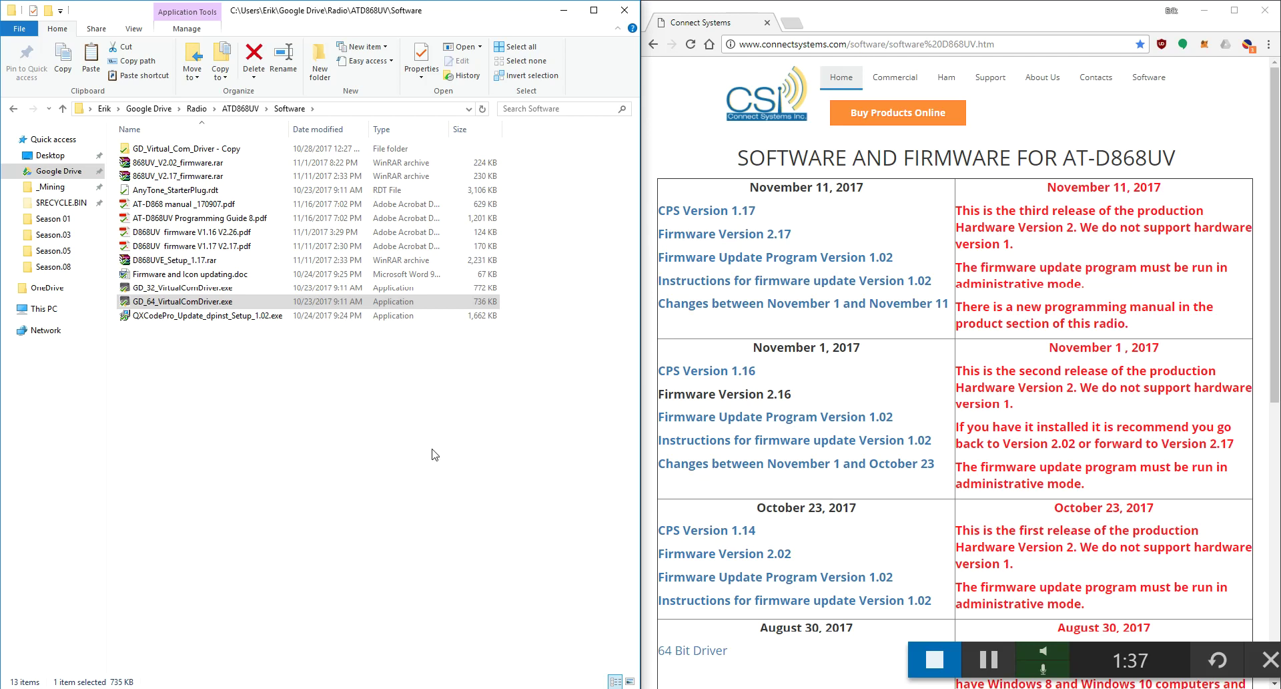
# Open Device Manager from the Win+X menu, expand Ports (COM & LPT) and select GD32 Virtual Com Port (COM3)
pyautogui.press('super+x')
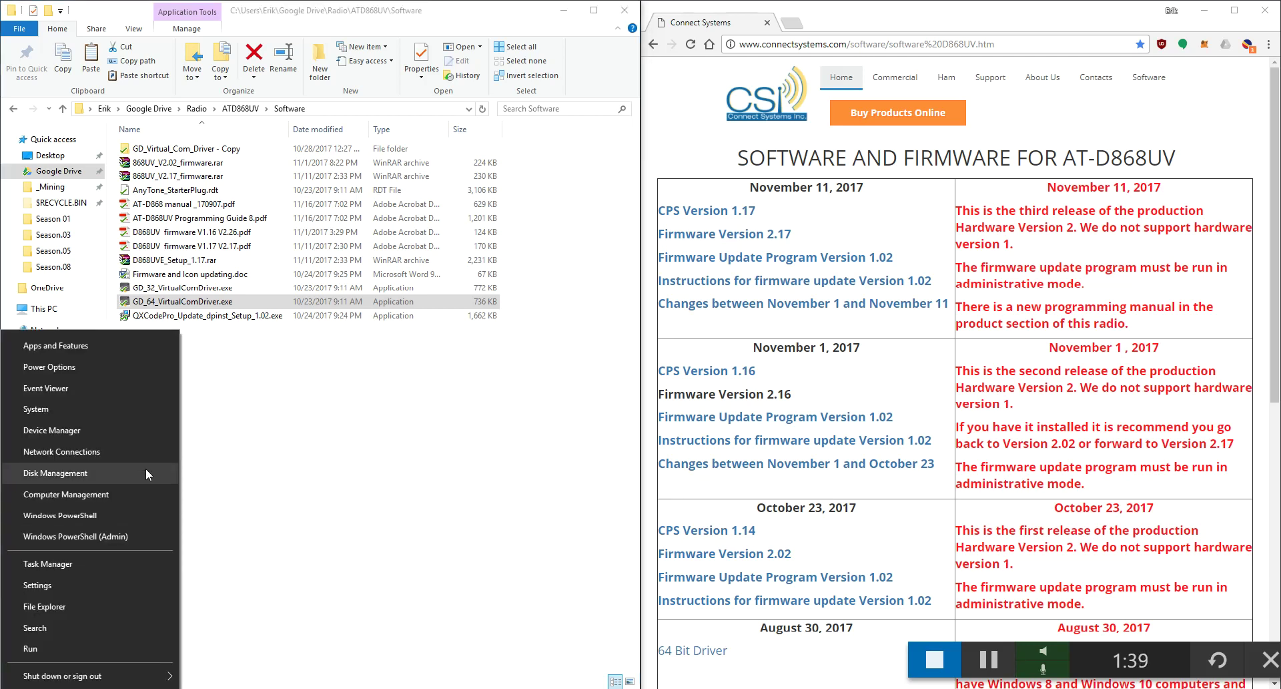
pyautogui.click(103, 430)
pyautogui.doubleClick(138, 246)
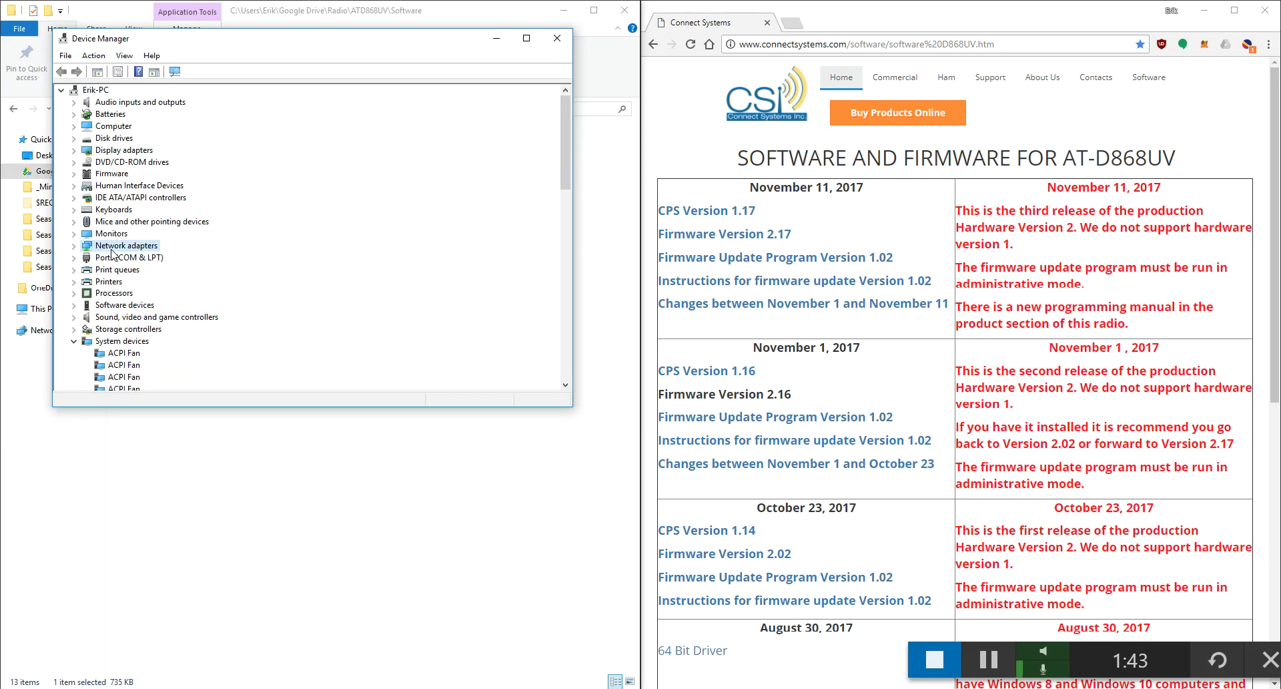
pyautogui.doubleClick(142, 260)
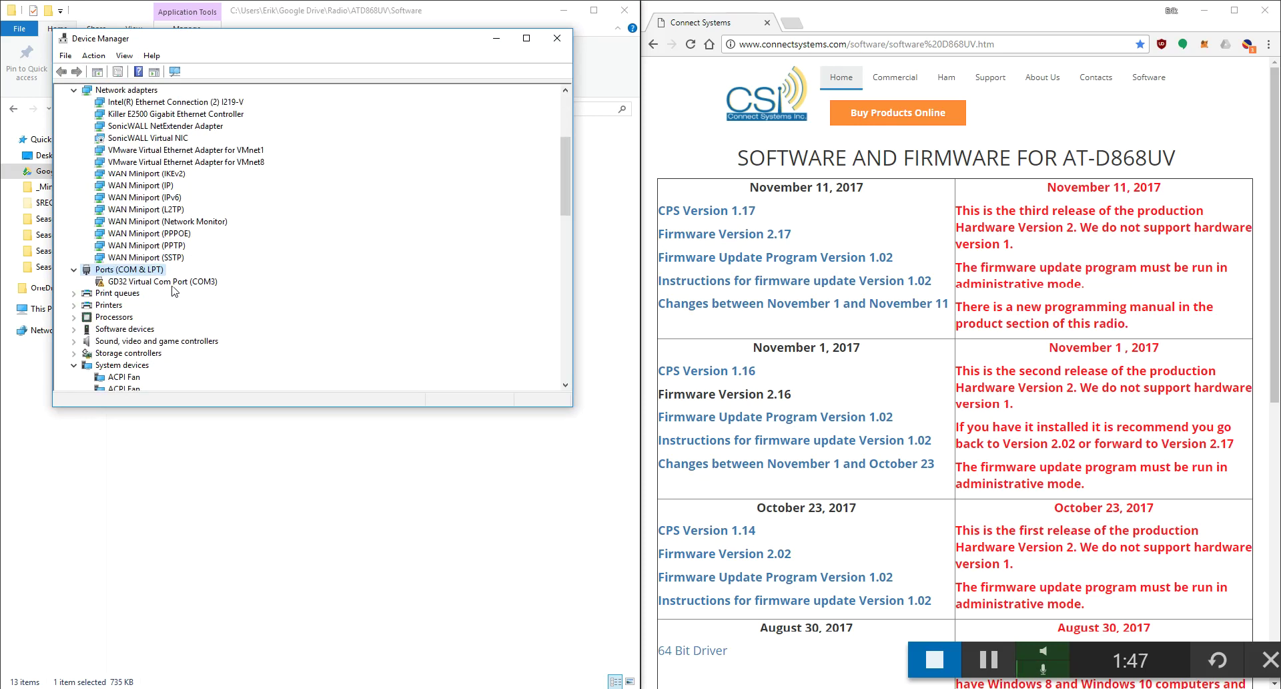
pyautogui.click(173, 284)
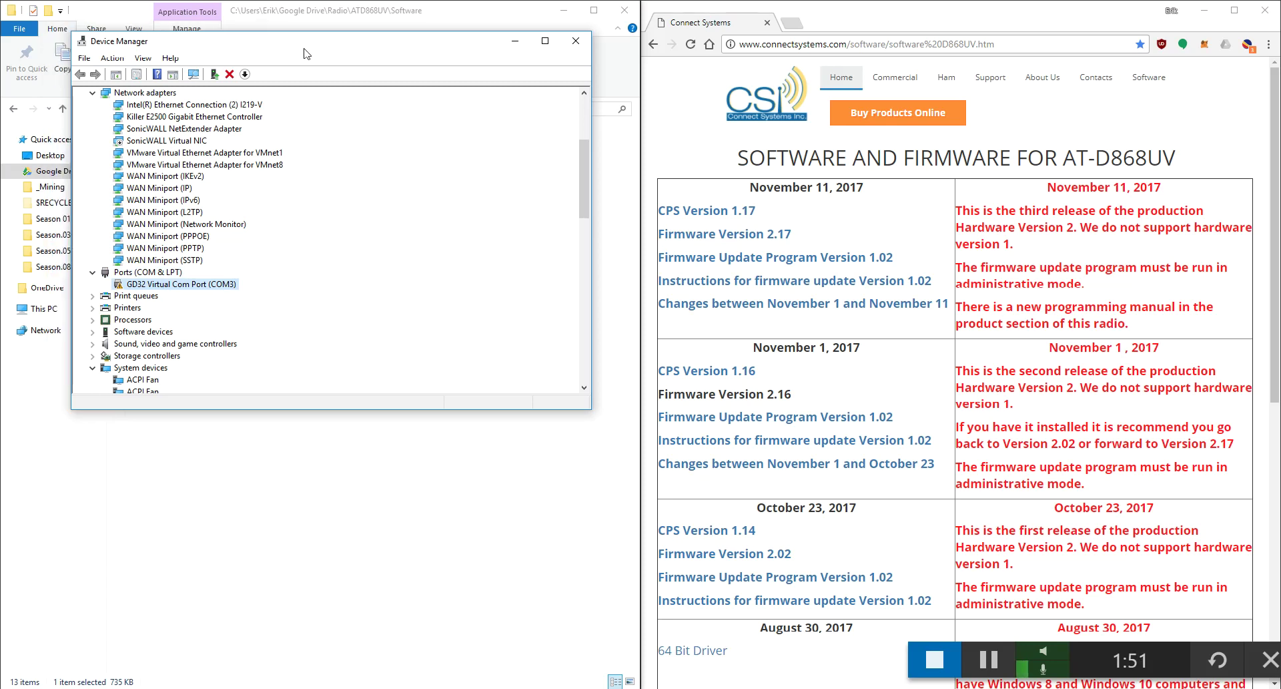
pyautogui.moveTo(284, 40); pyautogui.dragTo(671, 142)
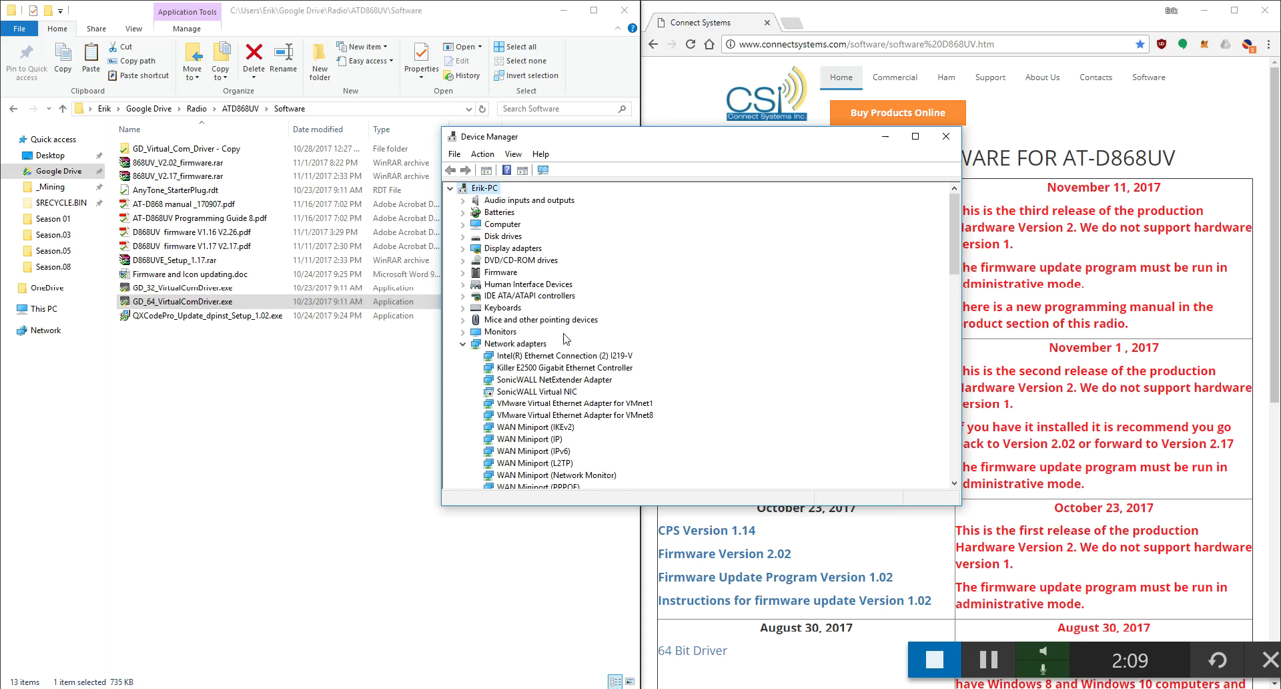
pyautogui.click(527, 344)
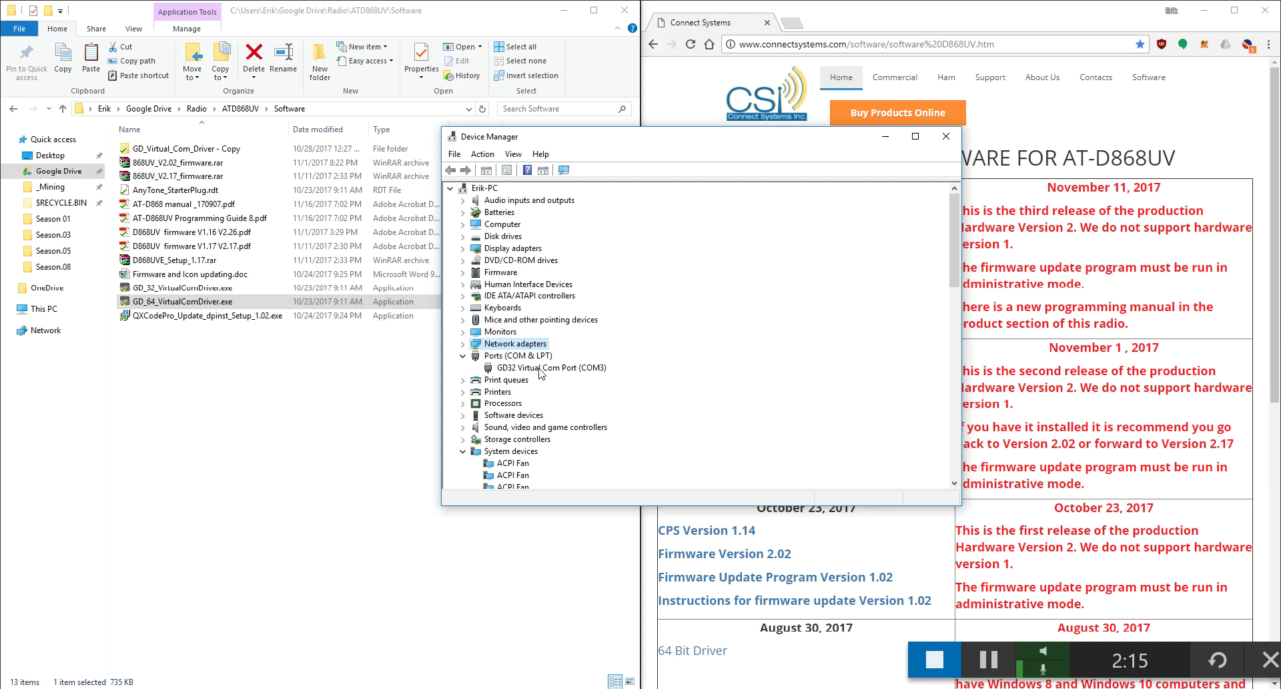
pyautogui.click(541, 369)
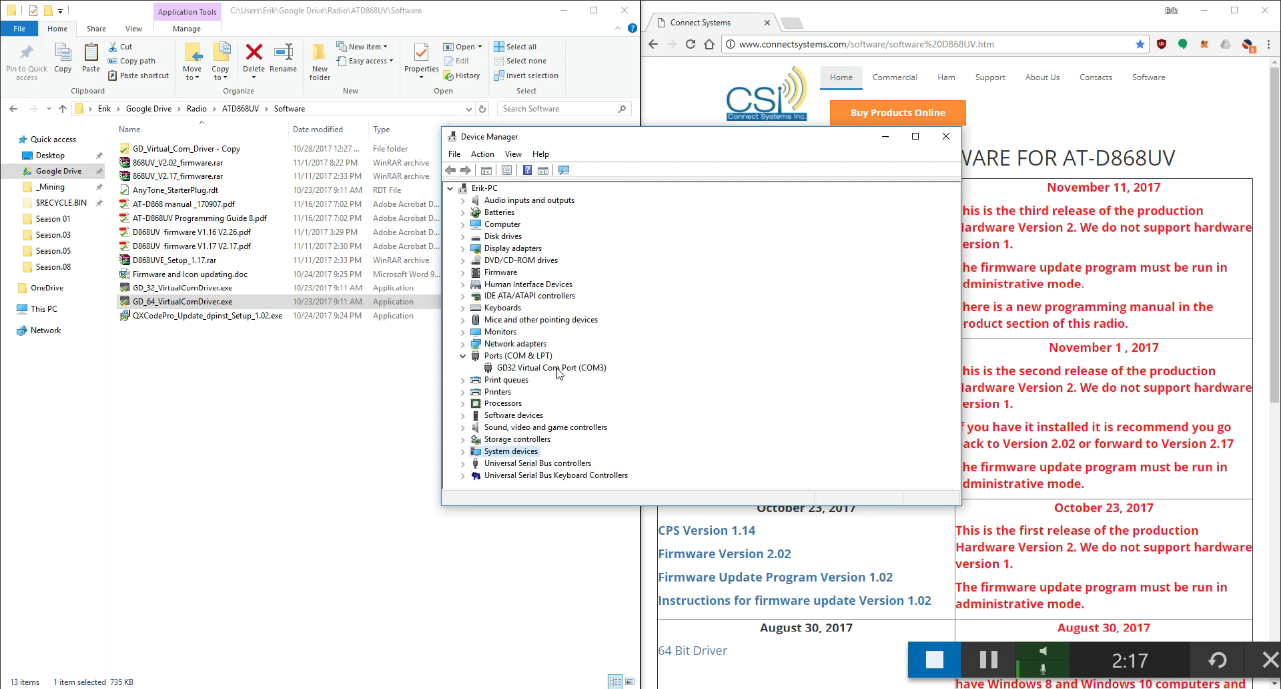
pyautogui.click(558, 369)
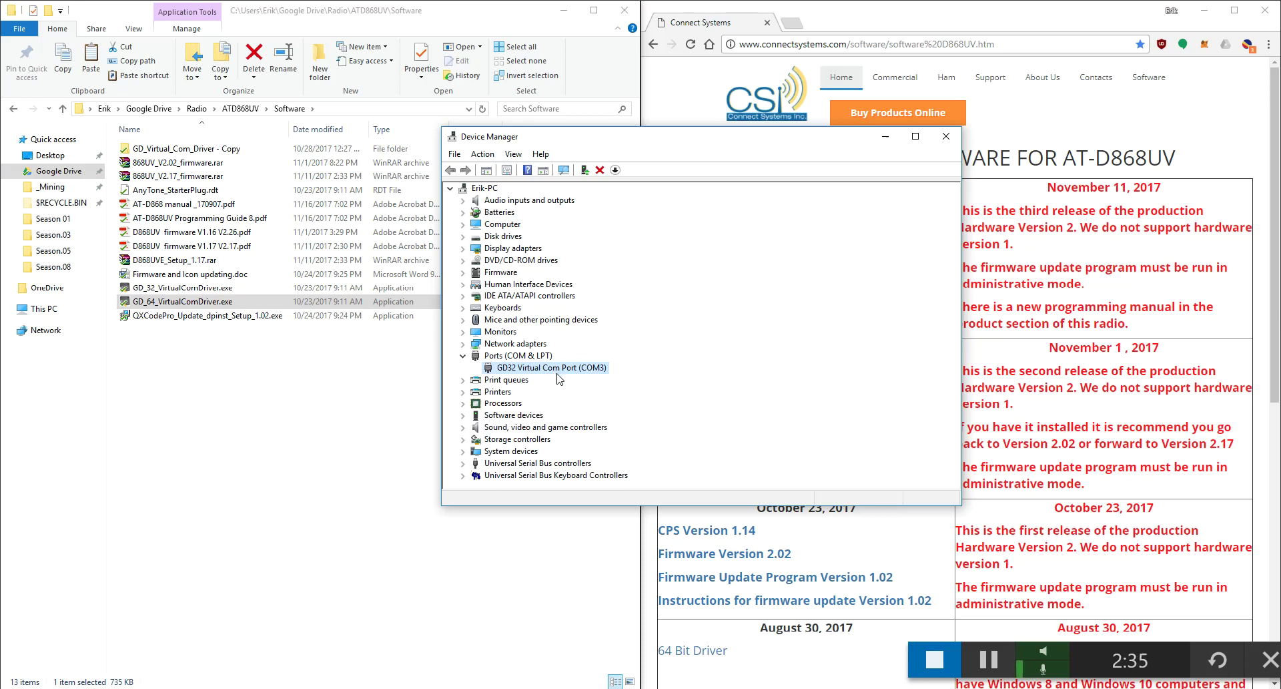
# Run the QXCodePro updater setup with the default folder and options, finish it, and dismiss the elevation error
pyautogui.click(313, 400)
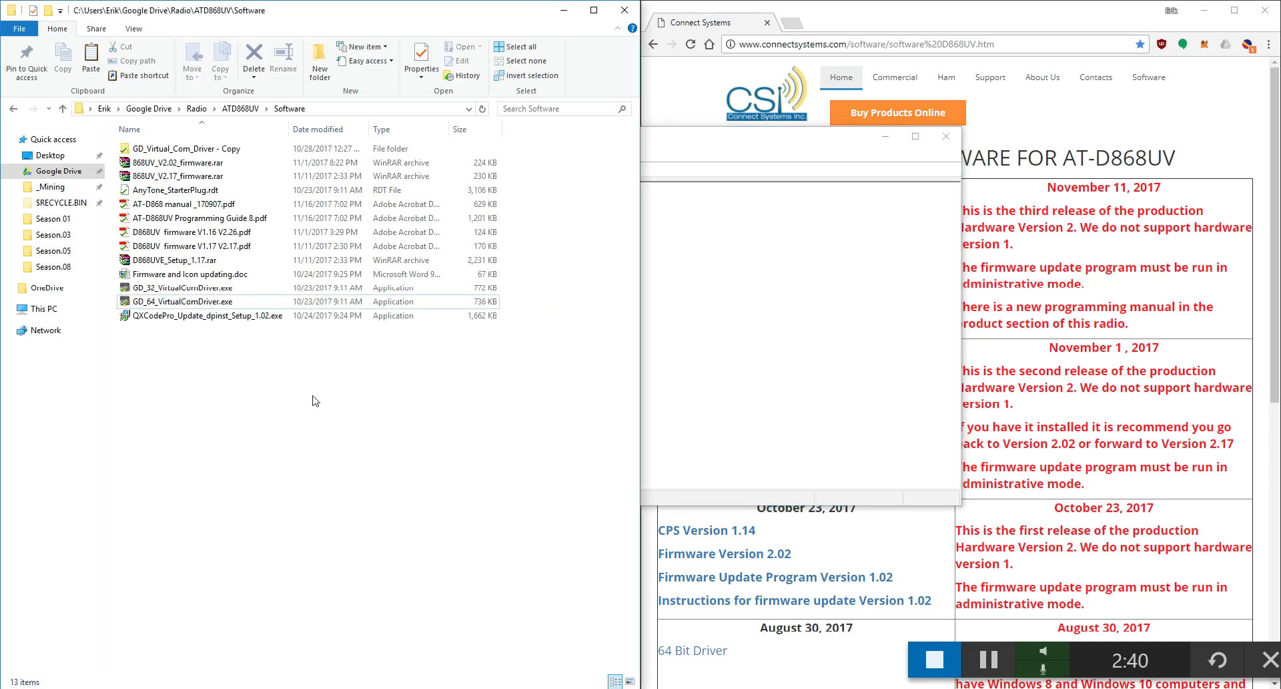
pyautogui.click(239, 322)
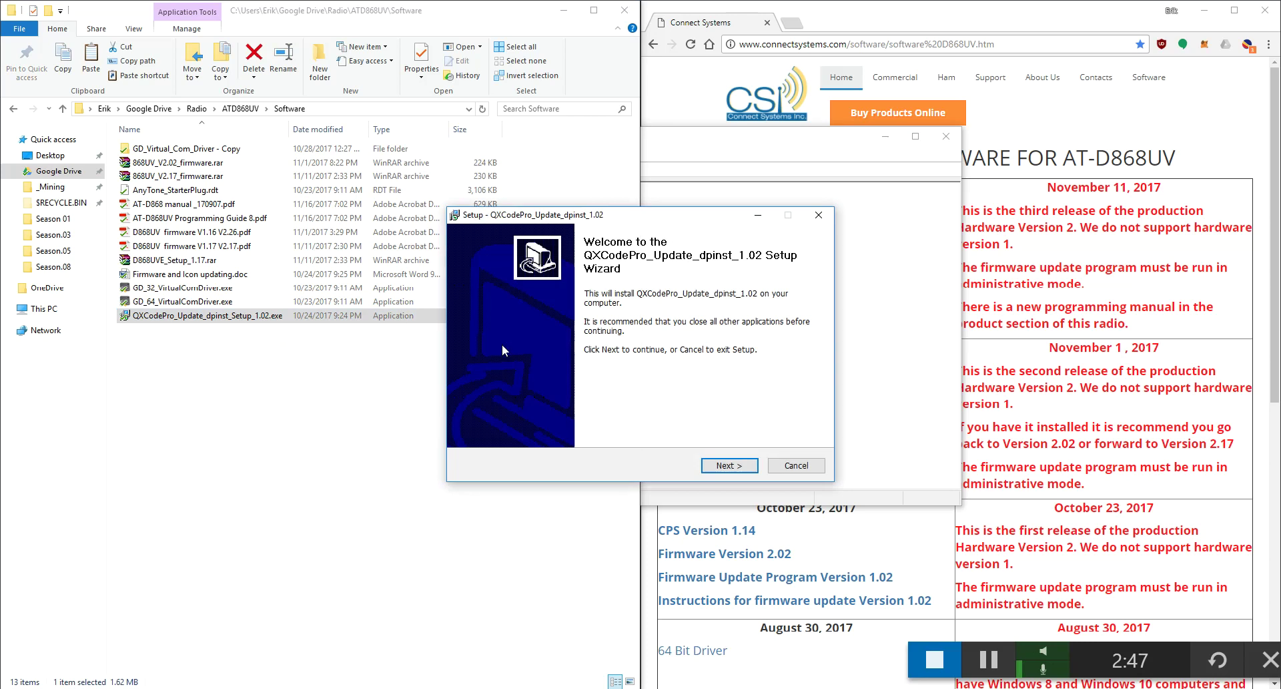
pyautogui.click(730, 464)
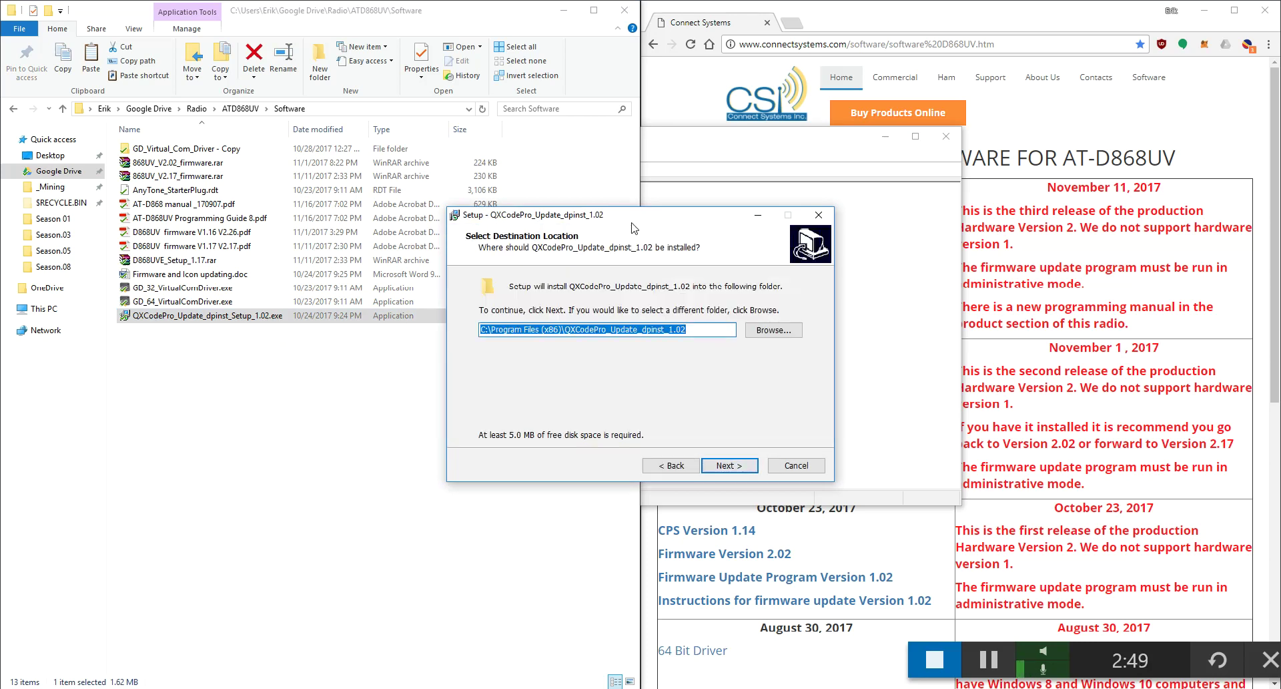
pyautogui.moveTo(443, 353); pyautogui.dragTo(516, 349)
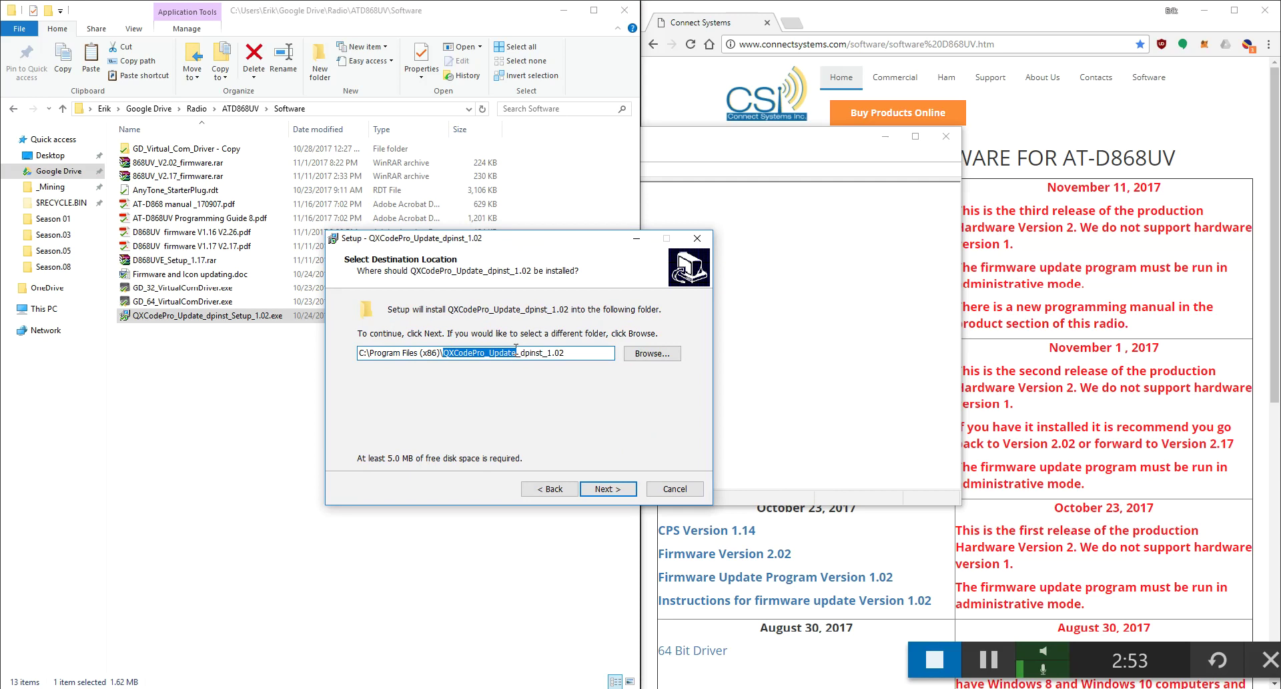
pyautogui.click(611, 489)
pyautogui.click(615, 491)
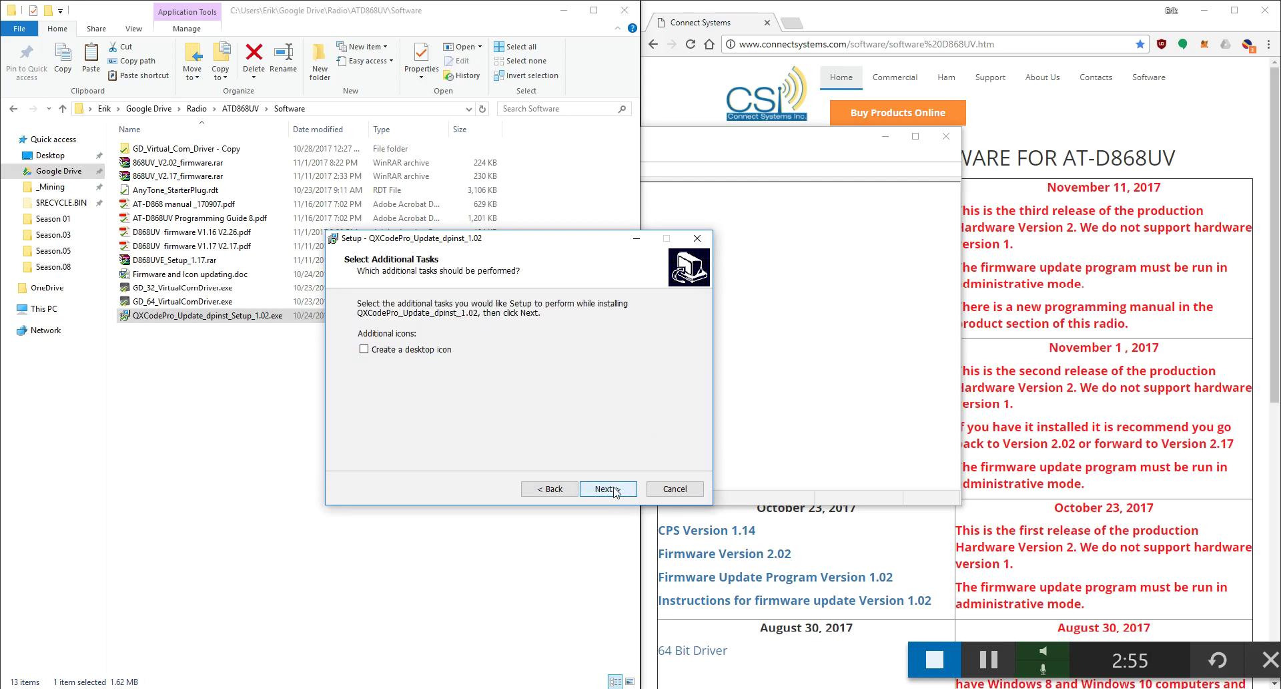
pyautogui.click(615, 491)
pyautogui.click(615, 491)
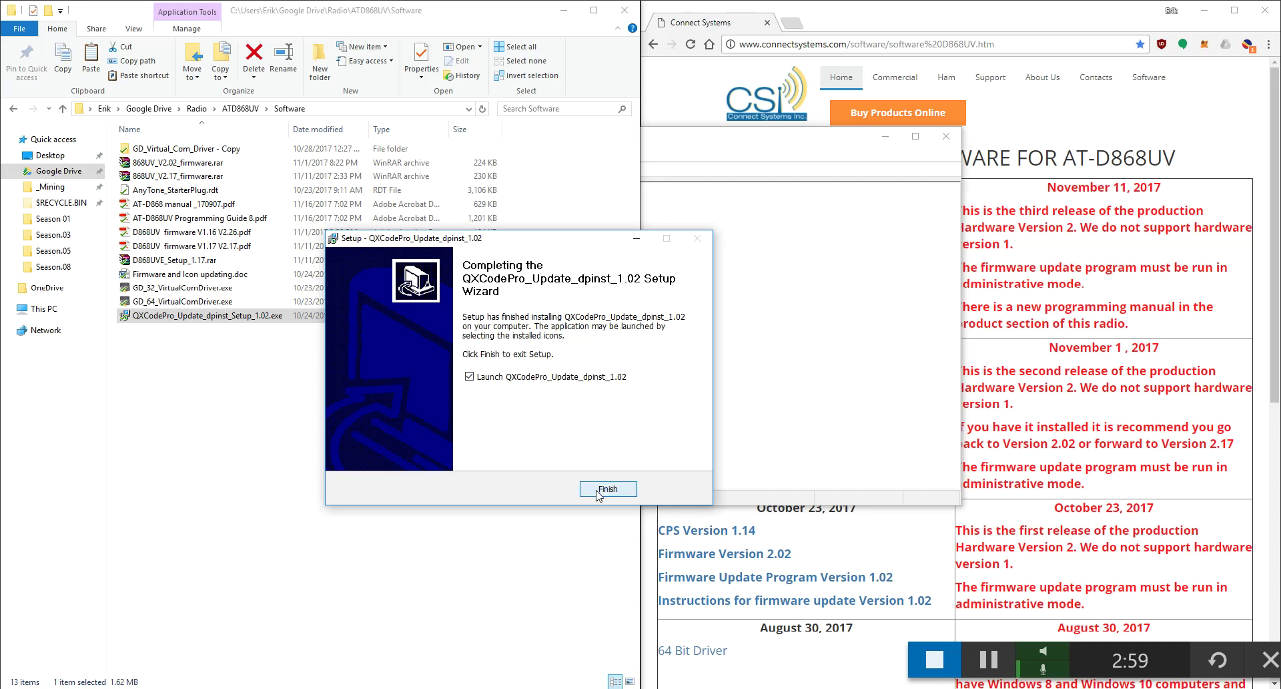
pyautogui.click(598, 493)
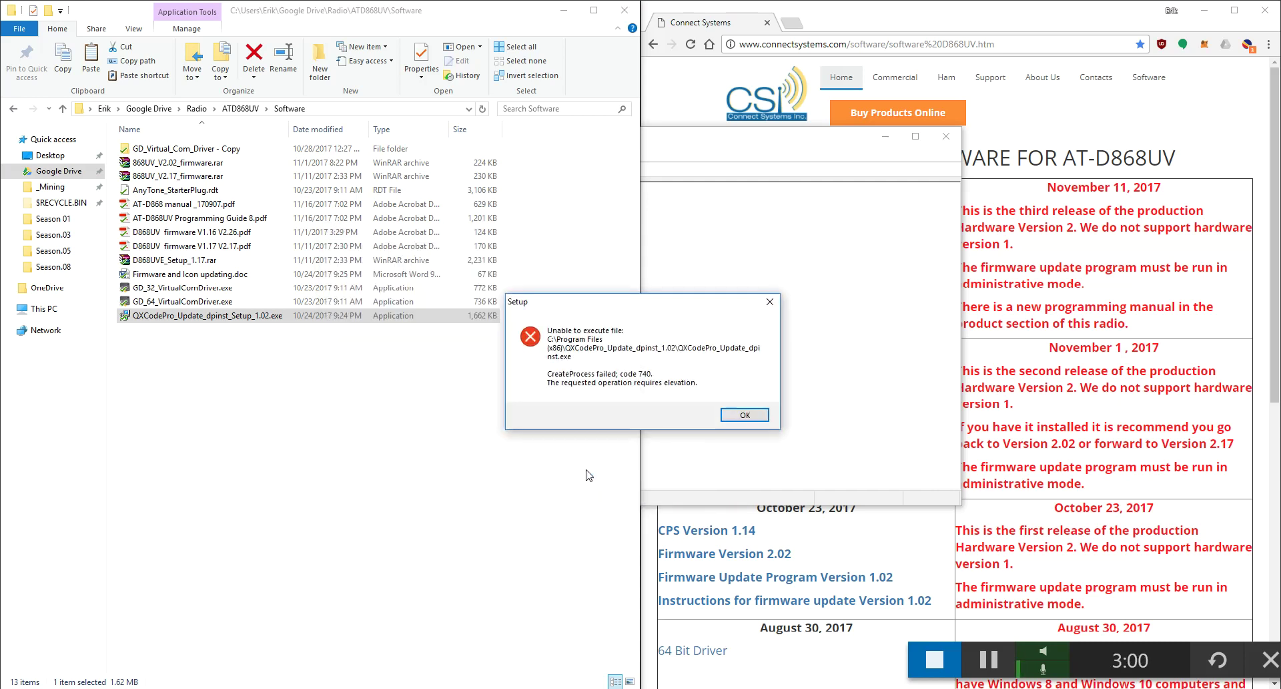
pyautogui.click(743, 415)
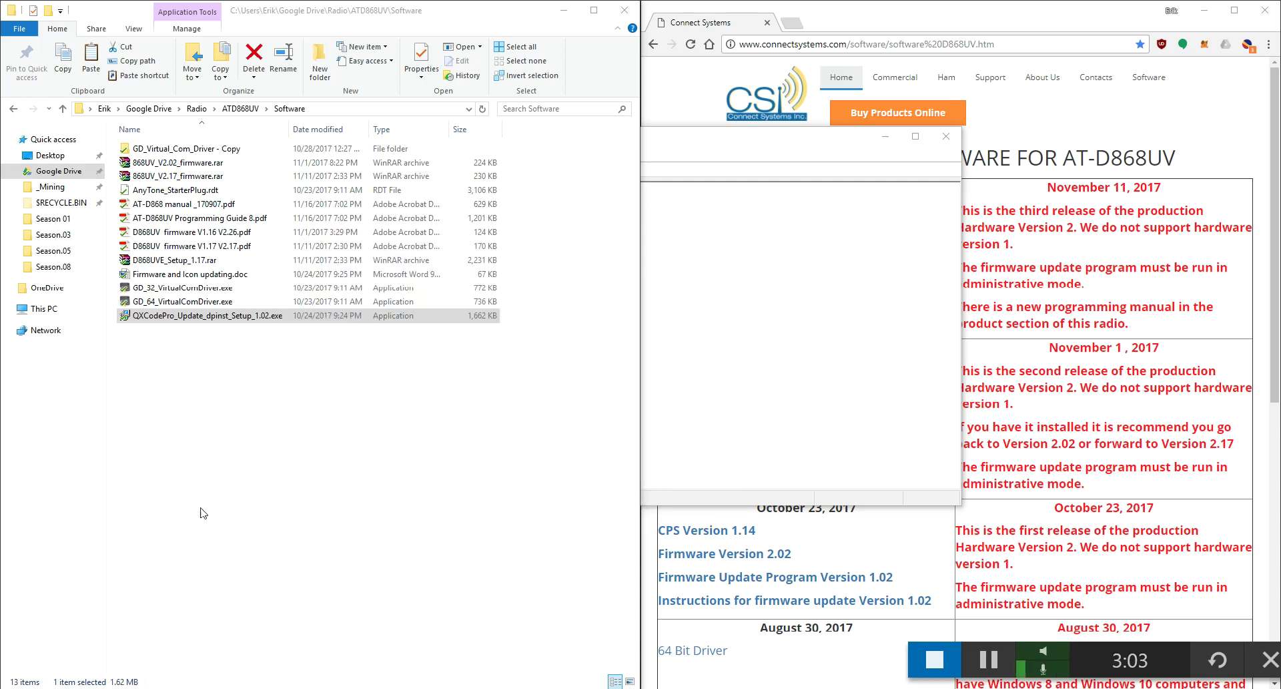
# From the Start menu's QXCodePro_Update_dpinst folder, launch the updater using More > Run as administrator
pyautogui.press('super')
pyautogui.scroll(-15, 117, 495)
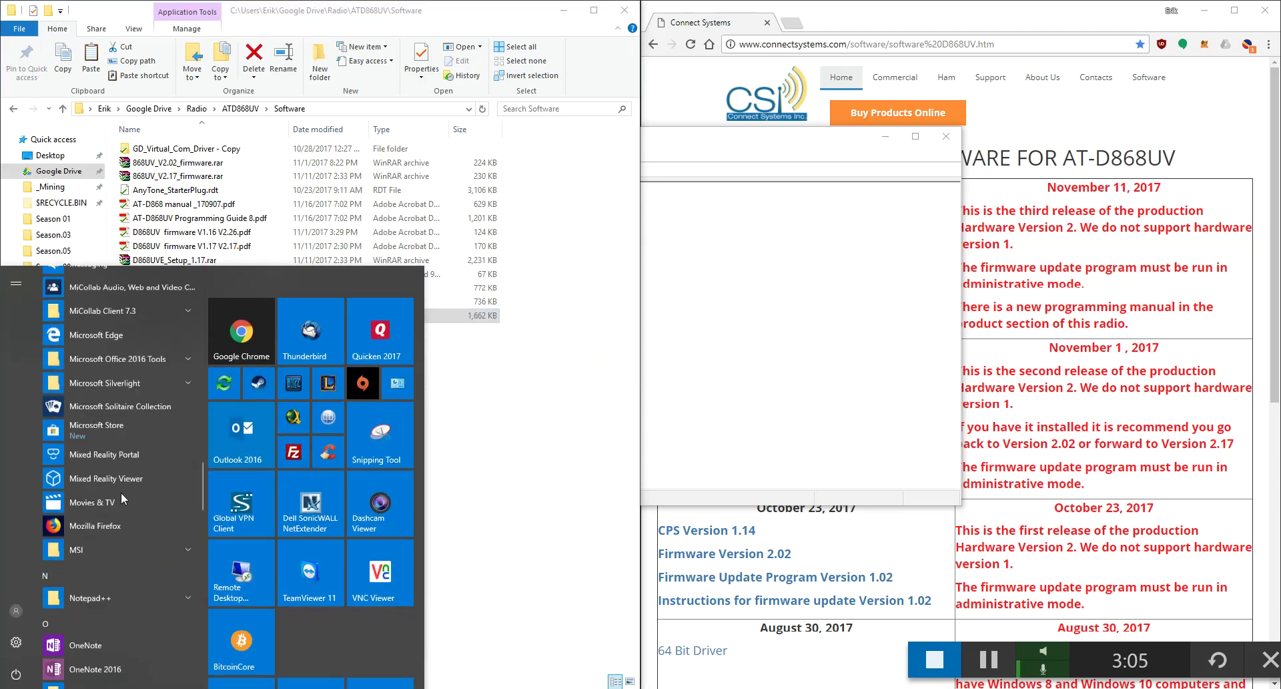
pyautogui.scroll(8, 124, 502)
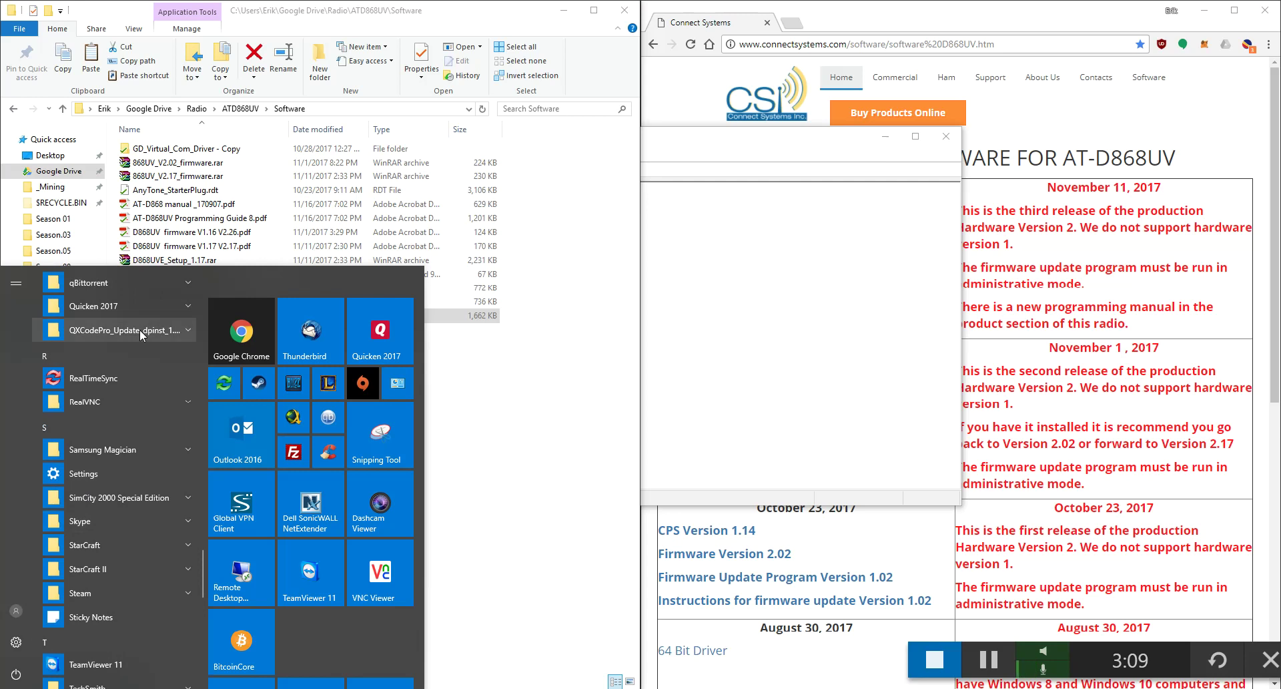
pyautogui.click(139, 330)
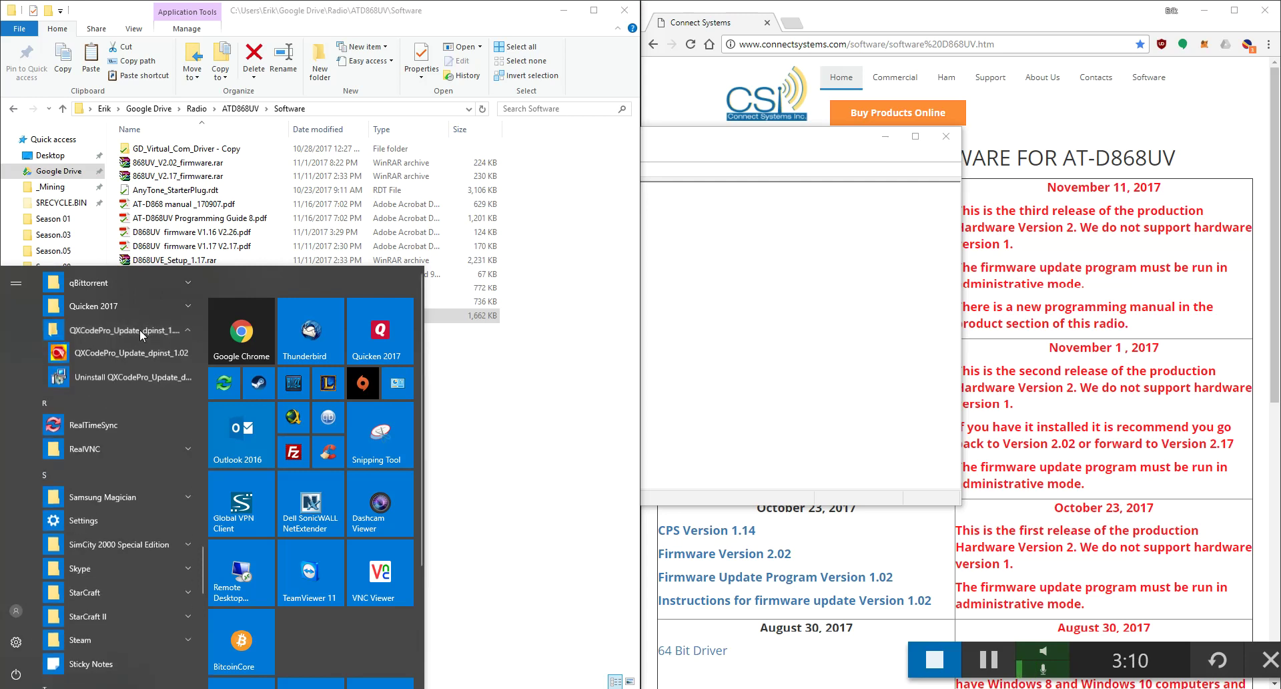
pyautogui.rightClick(82, 354)
pyautogui.moveTo(158, 393)
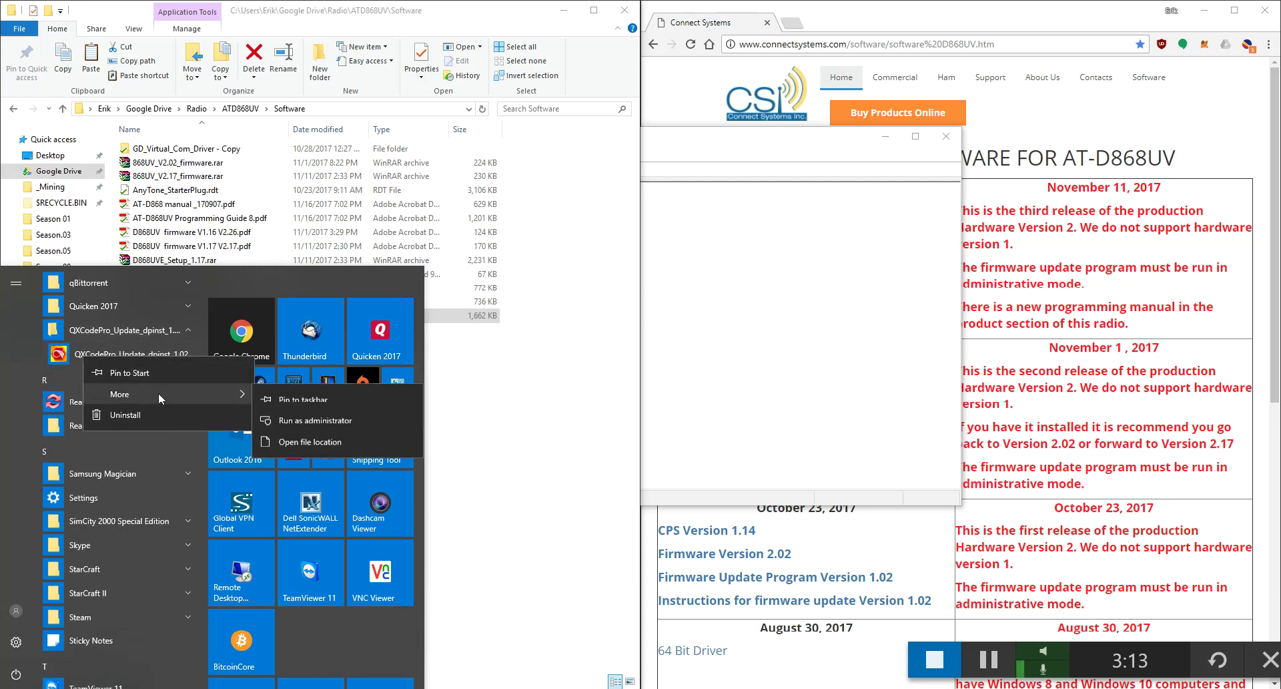
pyautogui.click(297, 421)
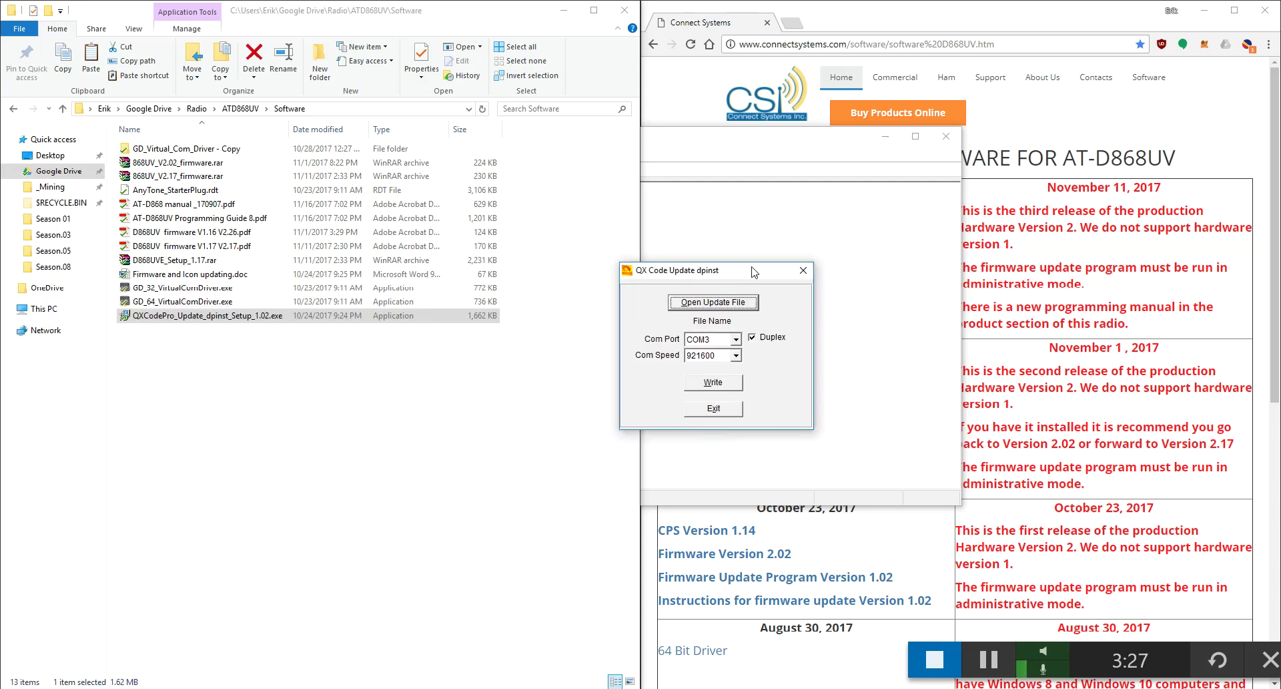
# Extract 868UV_V2.17_firmware.rar with 7-Zip into its own folder and select the CDD, CDI and spi files
pyautogui.click(216, 177)
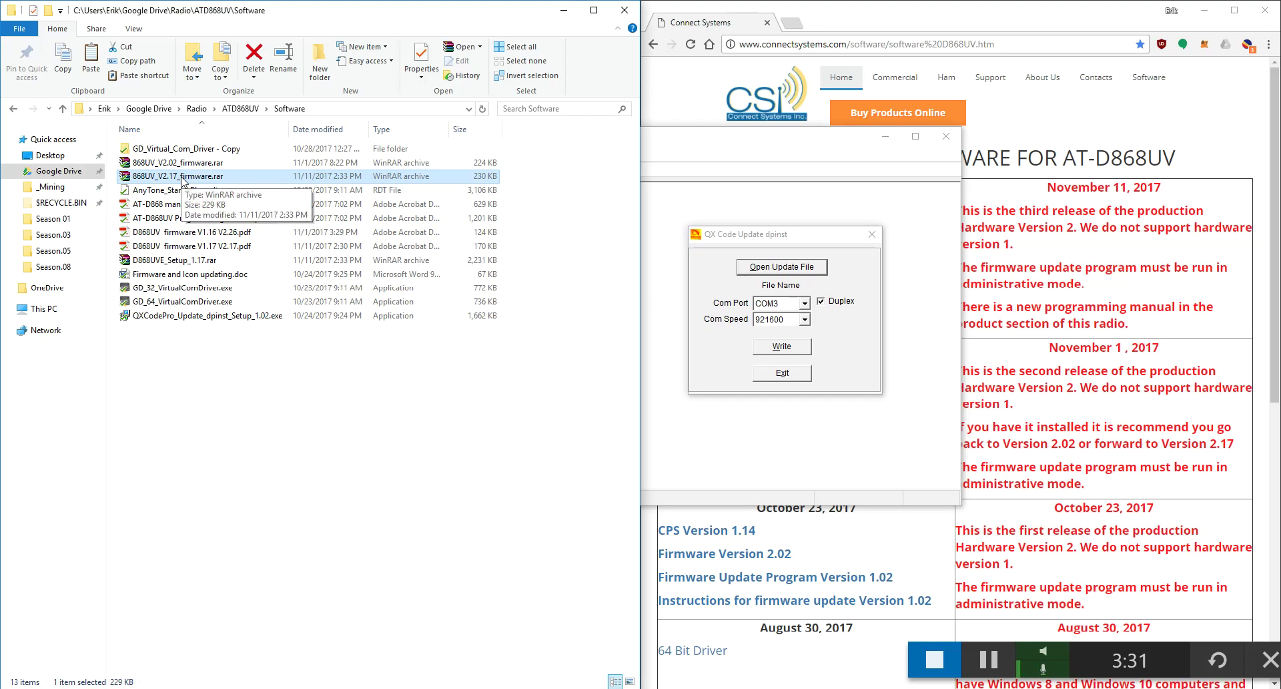
pyautogui.rightClick(182, 179)
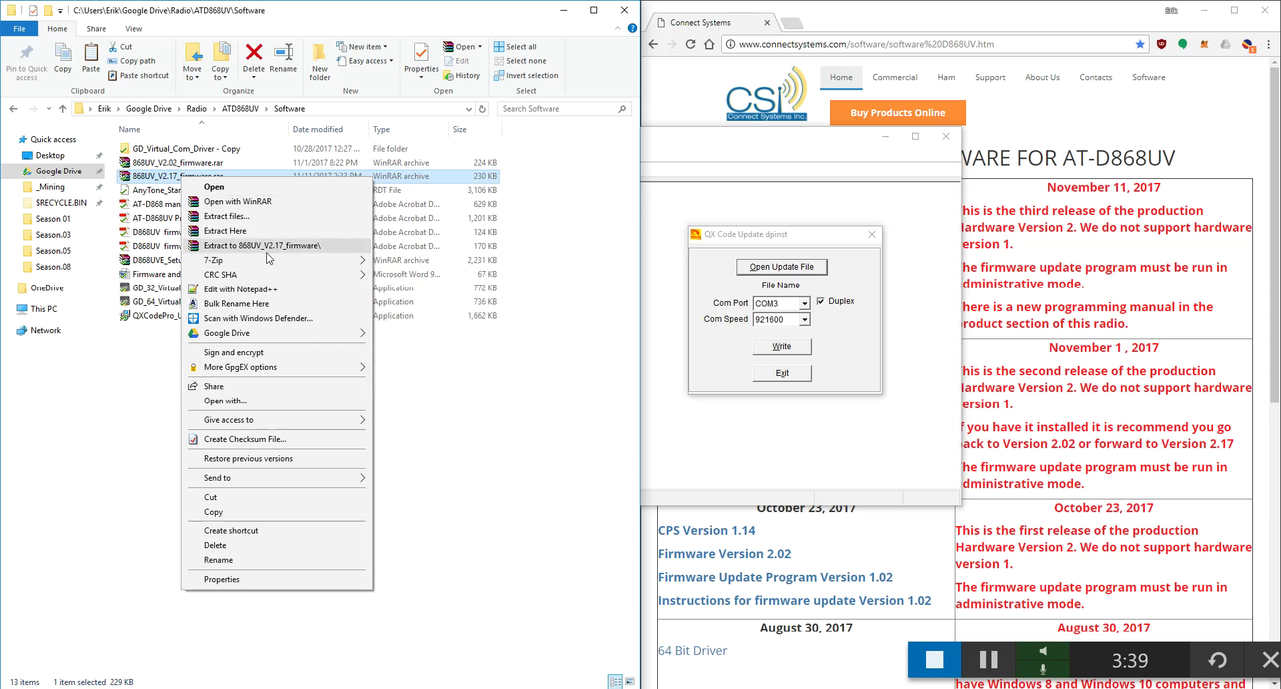
pyautogui.moveTo(271, 260)
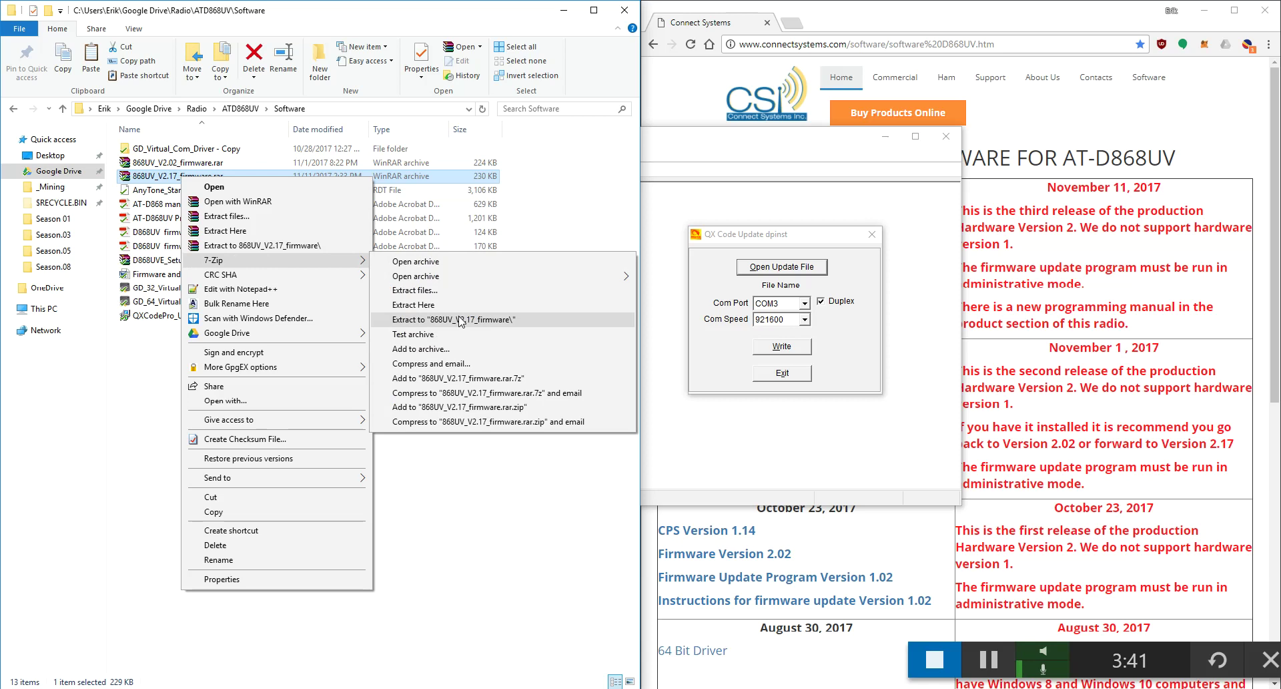
pyautogui.click(460, 321)
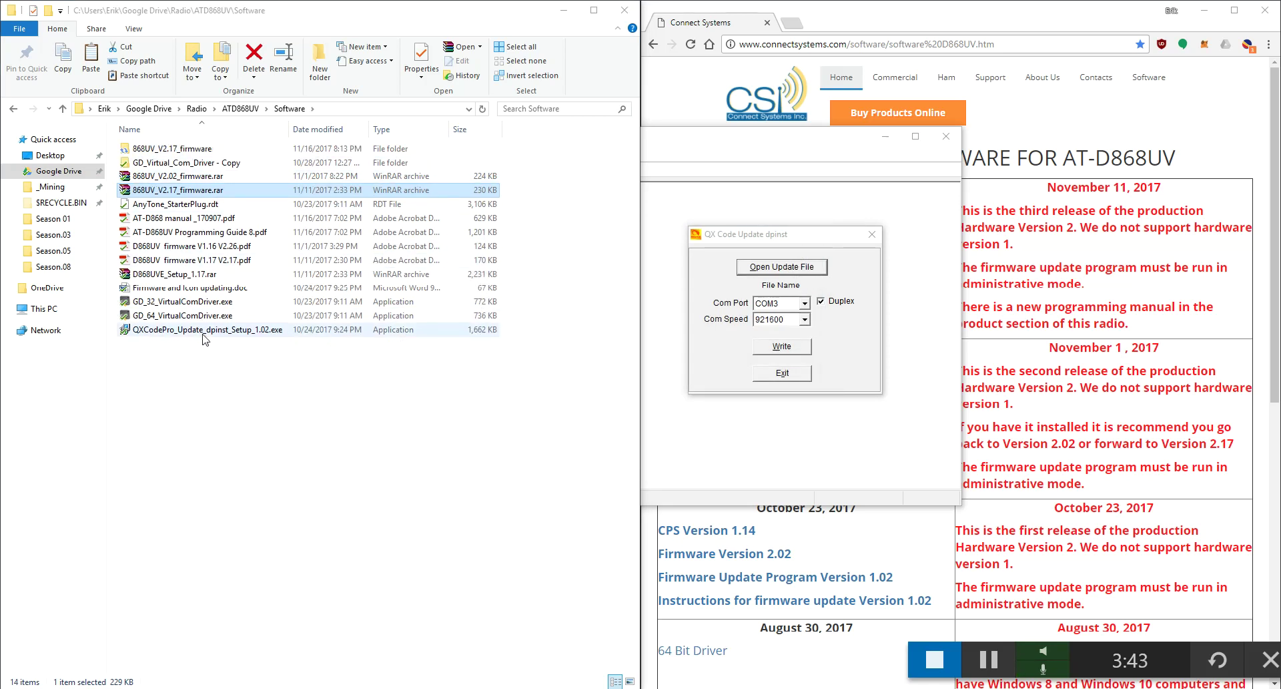
pyautogui.doubleClick(200, 148)
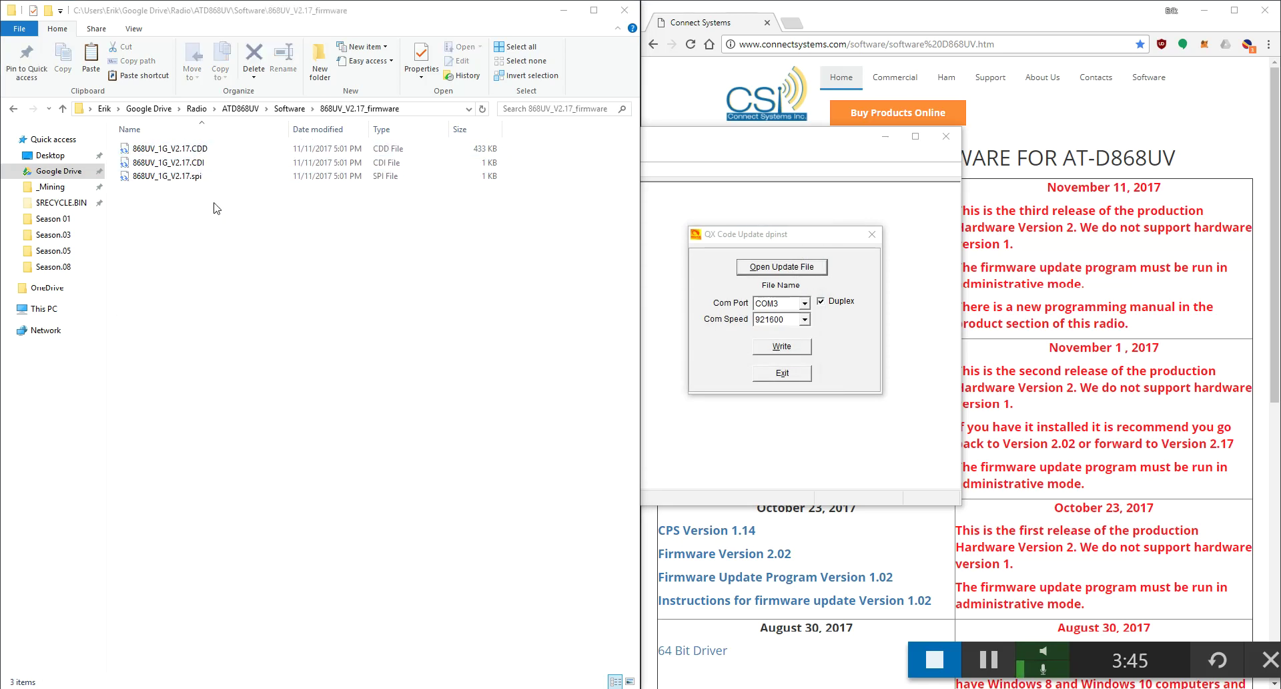
pyautogui.moveTo(217, 204); pyautogui.dragTo(115, 131)
pyautogui.click(734, 235)
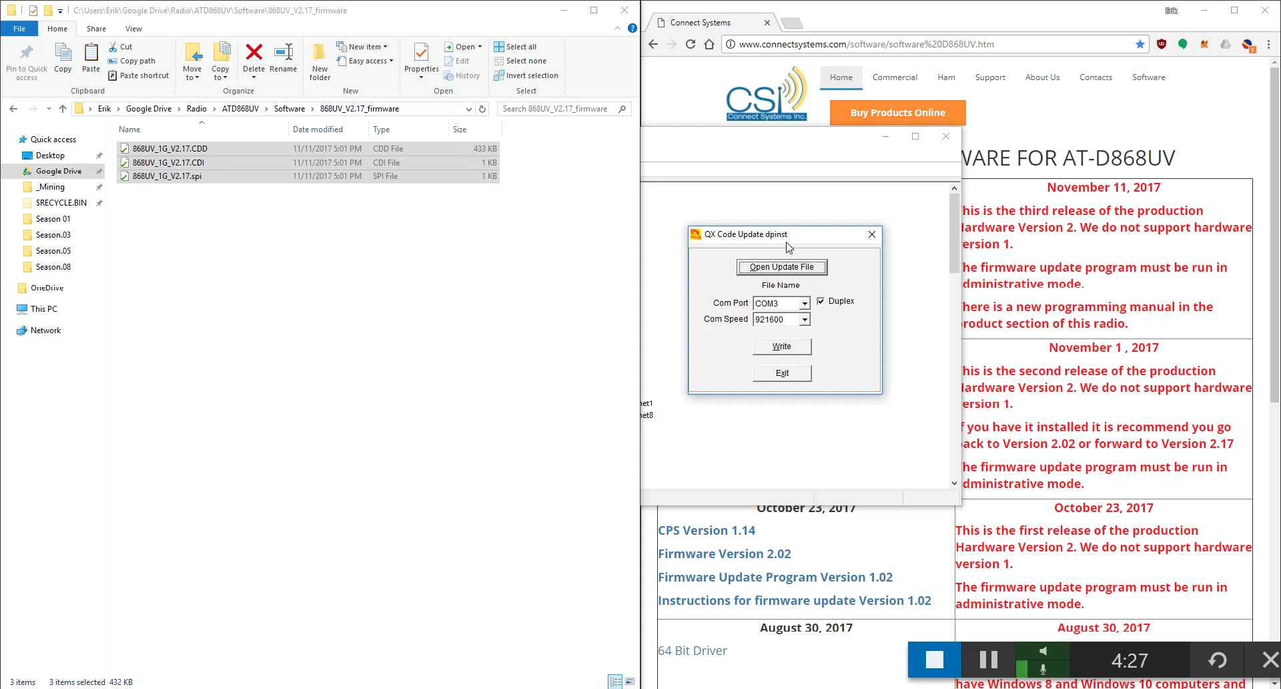
pyautogui.moveTo(801, 234); pyautogui.dragTo(681, 180)
# Confirm in Device Manager that the radio's GD32 Virtual Com Port is on COM3
pyautogui.click(657, 219)
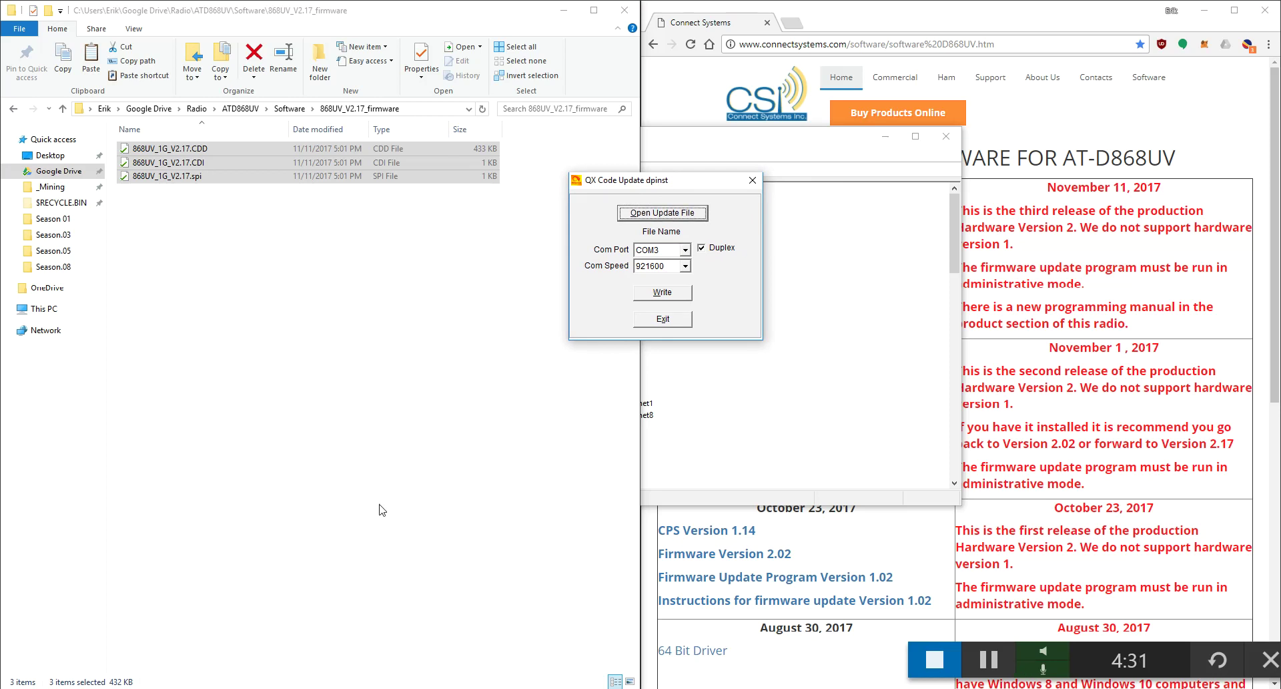
pyautogui.doubleClick(532, 344)
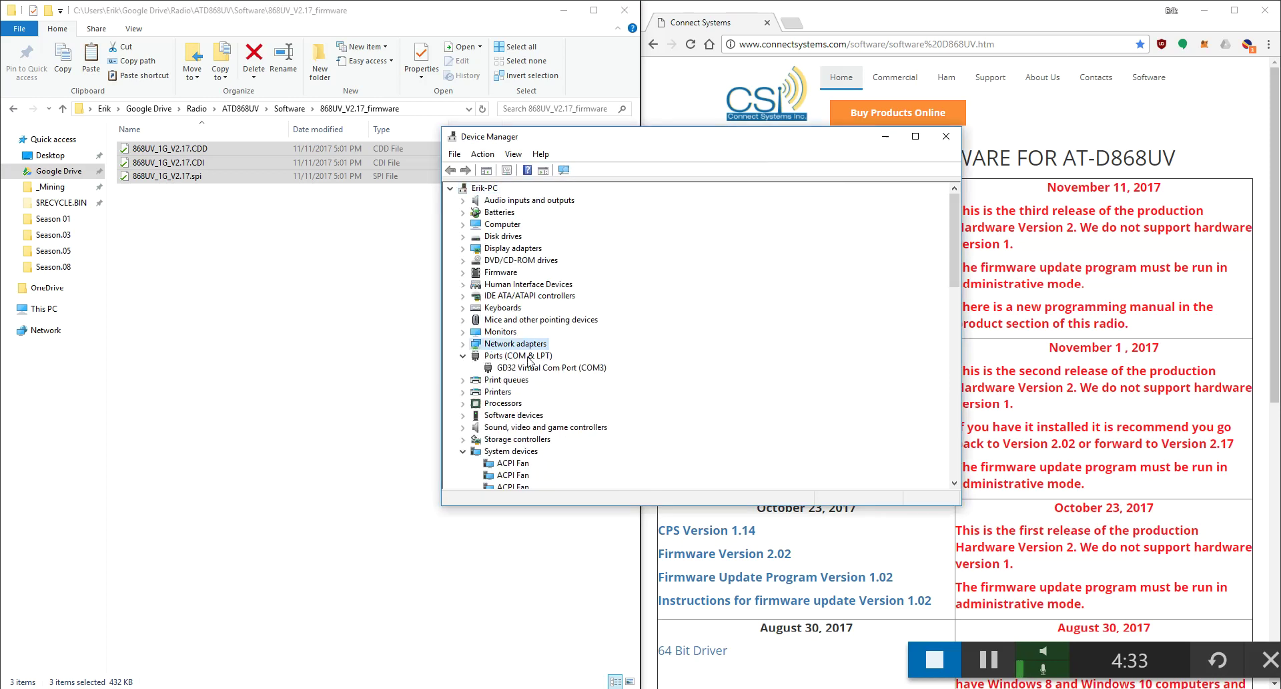
pyautogui.click(534, 368)
pyautogui.moveTo(627, 136); pyautogui.dragTo(880, 306)
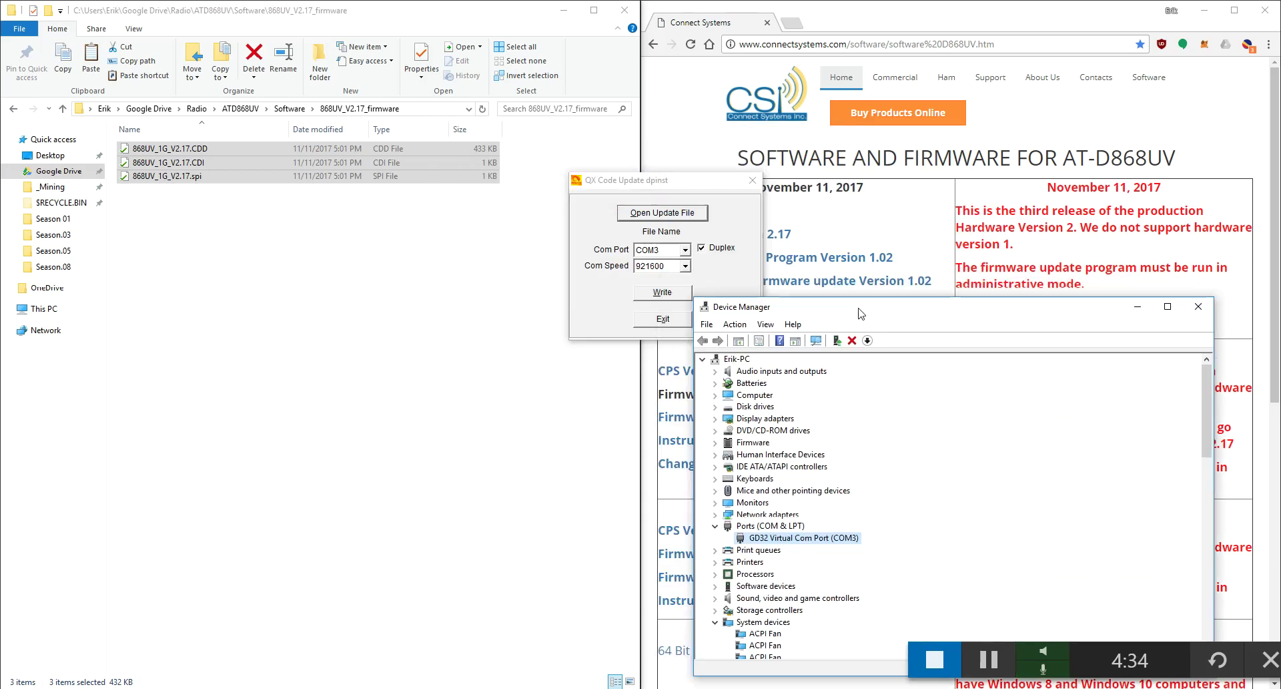
pyautogui.click(649, 215)
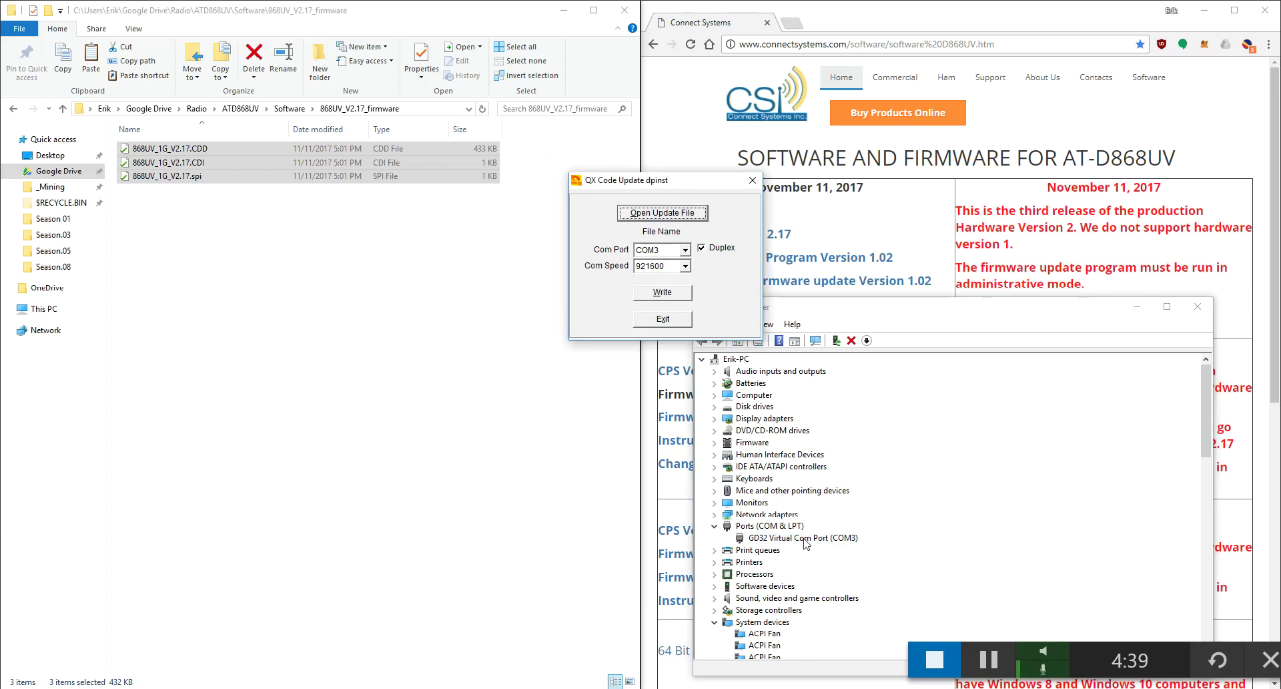
pyautogui.click(849, 539)
# Load 868UV_1G_V2.17.spi from the 868UV_V2.17_firmware folder as the update file and start the write
pyautogui.click(671, 216)
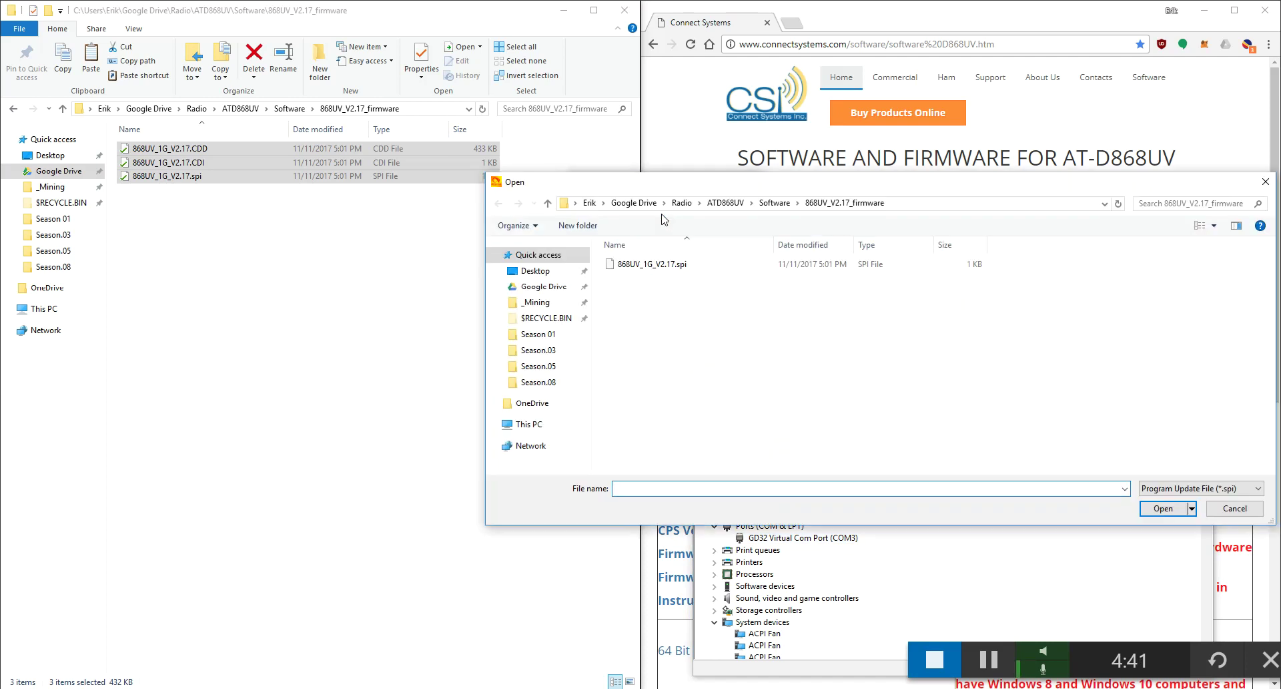
pyautogui.click(765, 204)
pyautogui.doubleClick(644, 265)
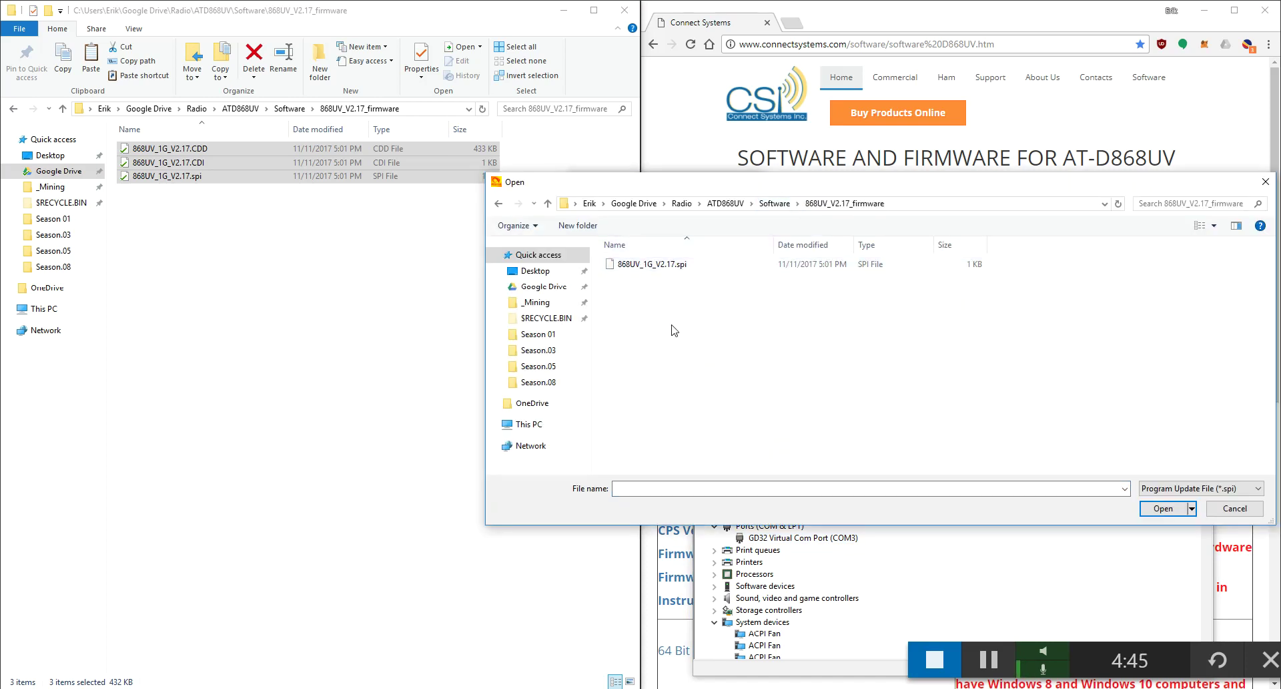
pyautogui.click(679, 265)
pyautogui.click(1163, 508)
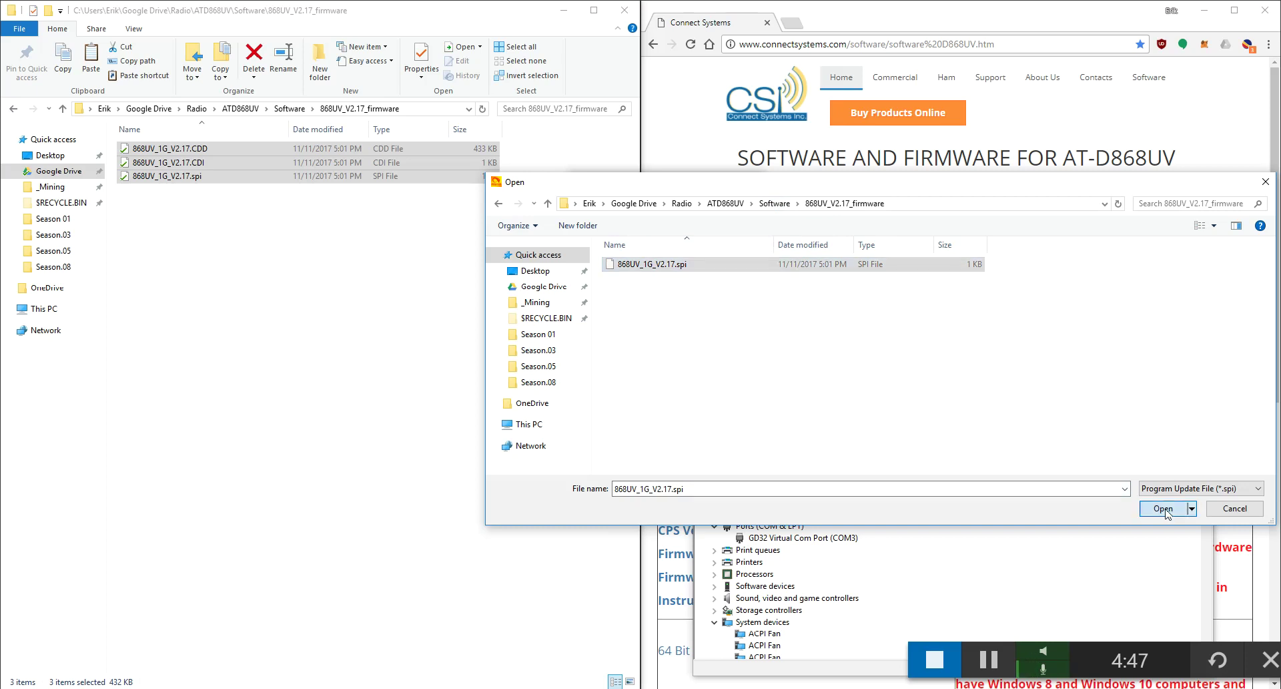
pyautogui.click(667, 389)
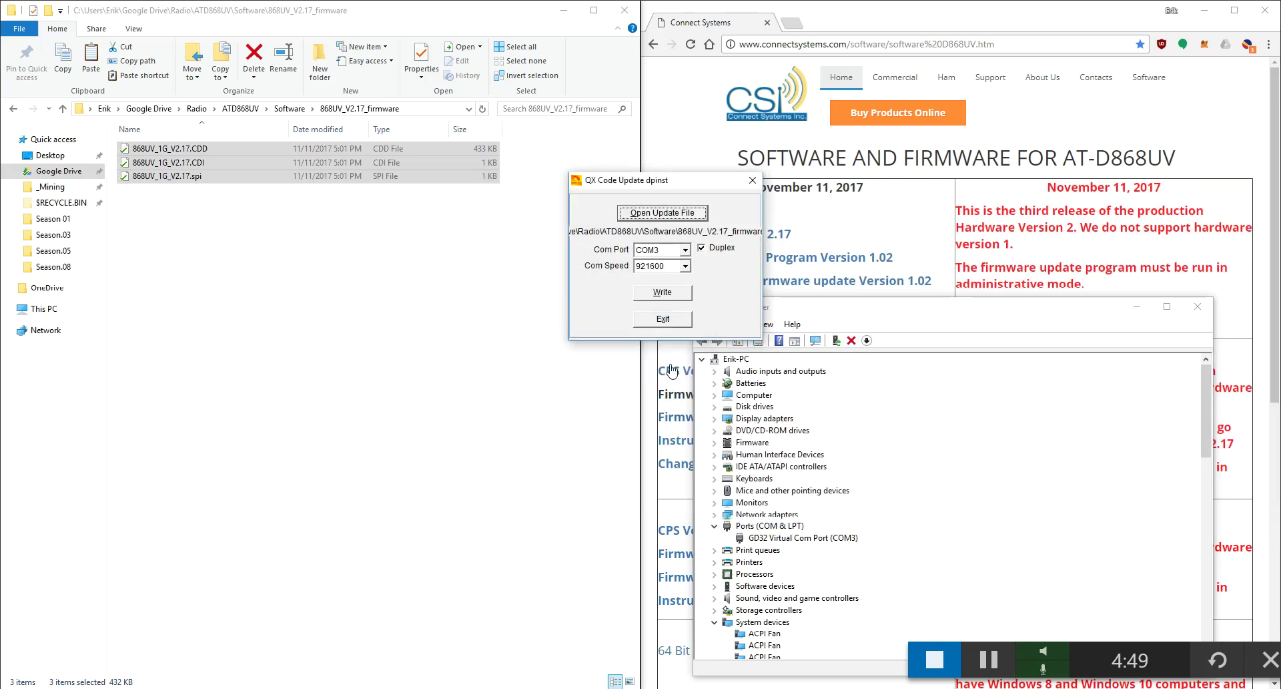
pyautogui.click(674, 295)
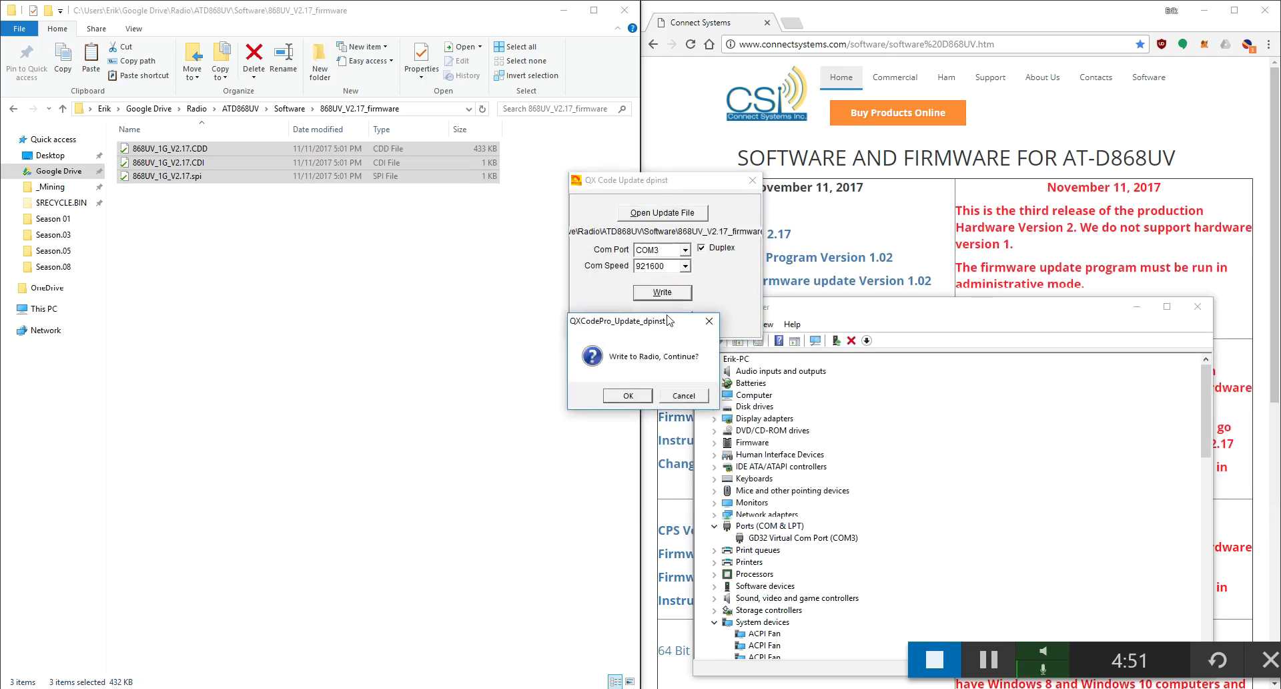
# Confirm the write to the radio, acknowledge 'Write Complete!', and exit QX Code Update
pyautogui.click(641, 395)
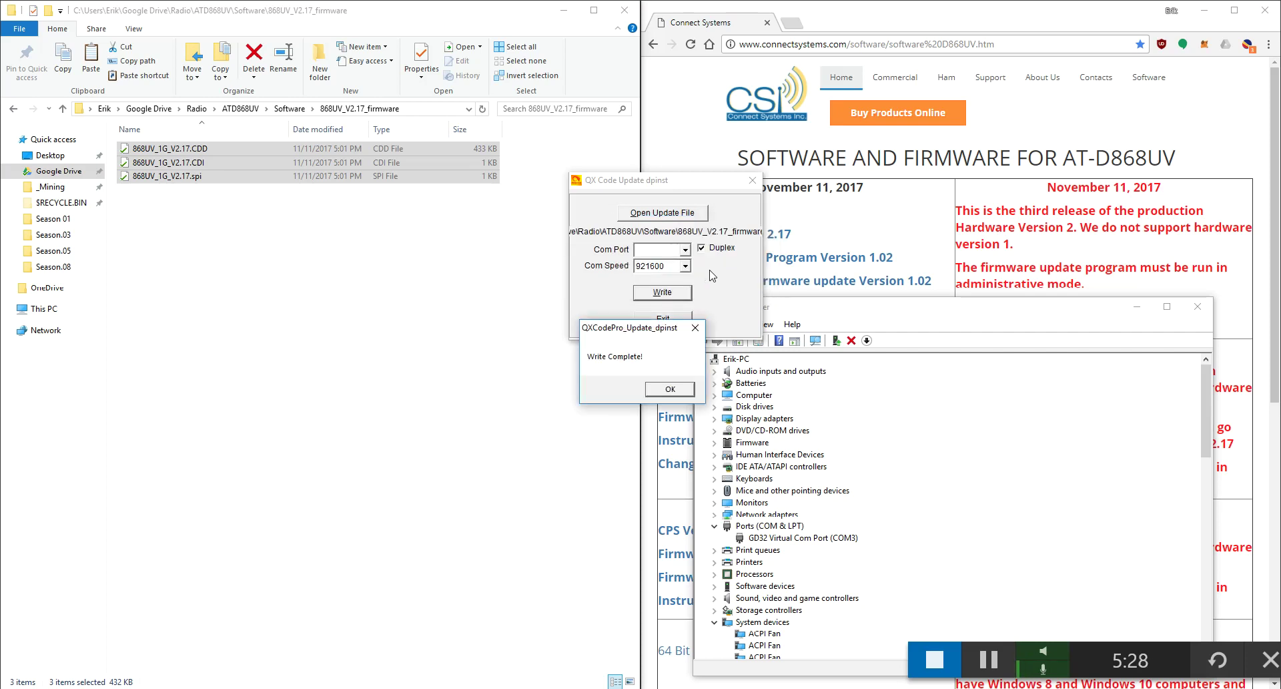
pyautogui.click(666, 392)
pyautogui.click(665, 319)
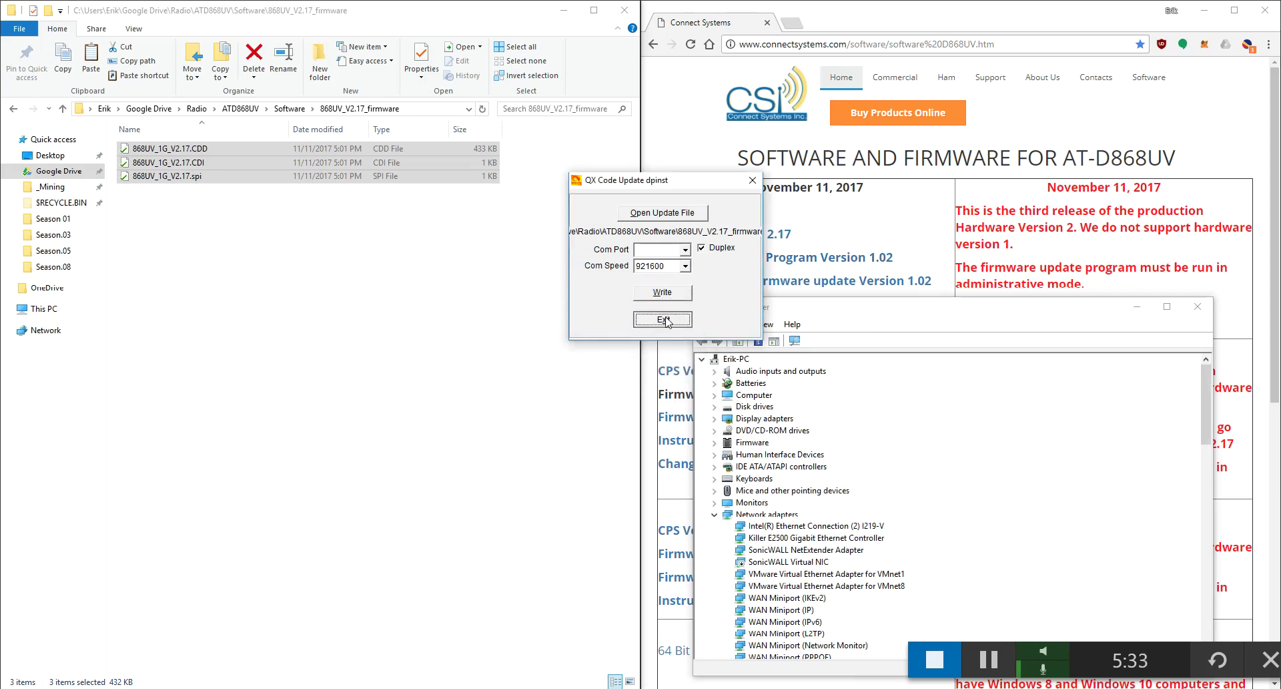
pyautogui.click(665, 320)
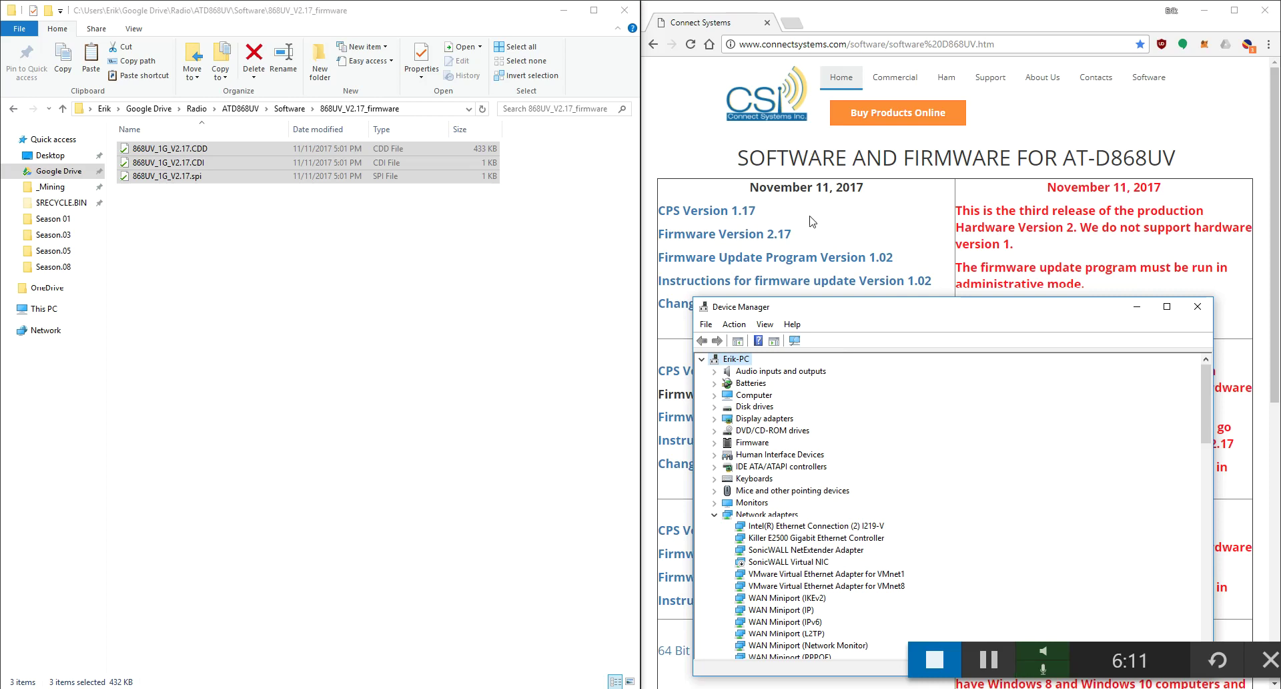
# Confirm COM3 in Device Manager, then extract D868UVE_Setup_1.17.rar to its own folder and open it
pyautogui.doubleClick(765, 513)
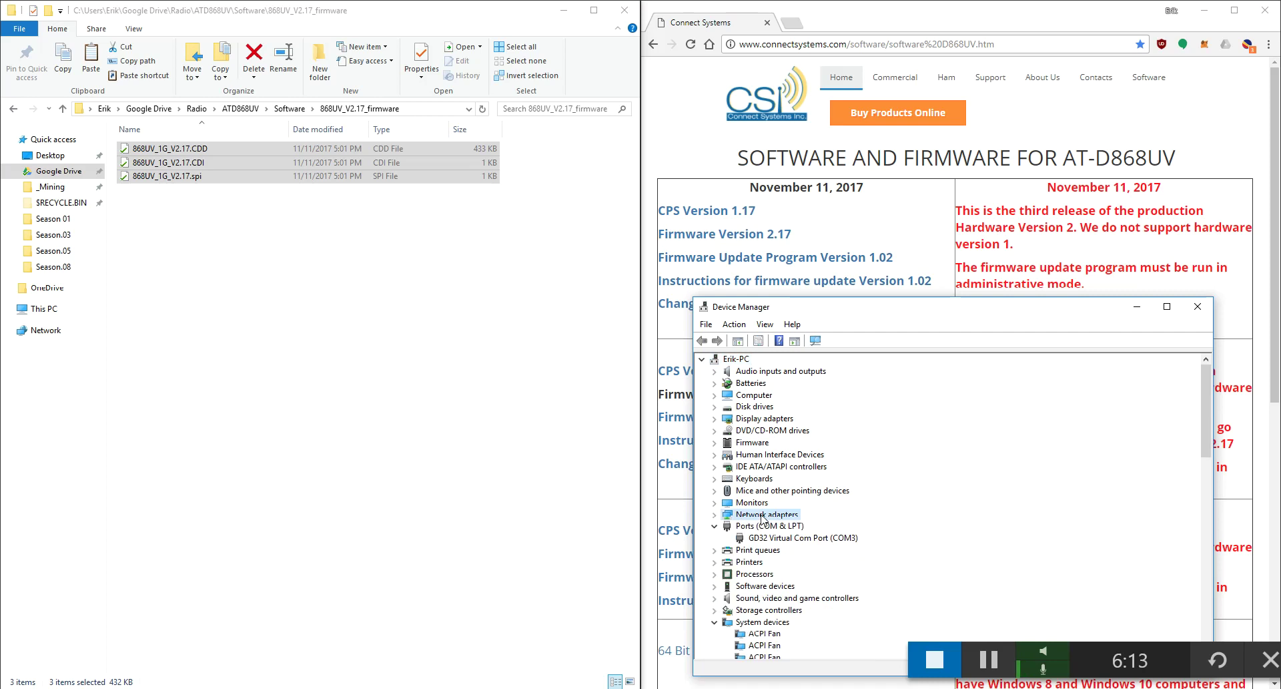
pyautogui.click(804, 538)
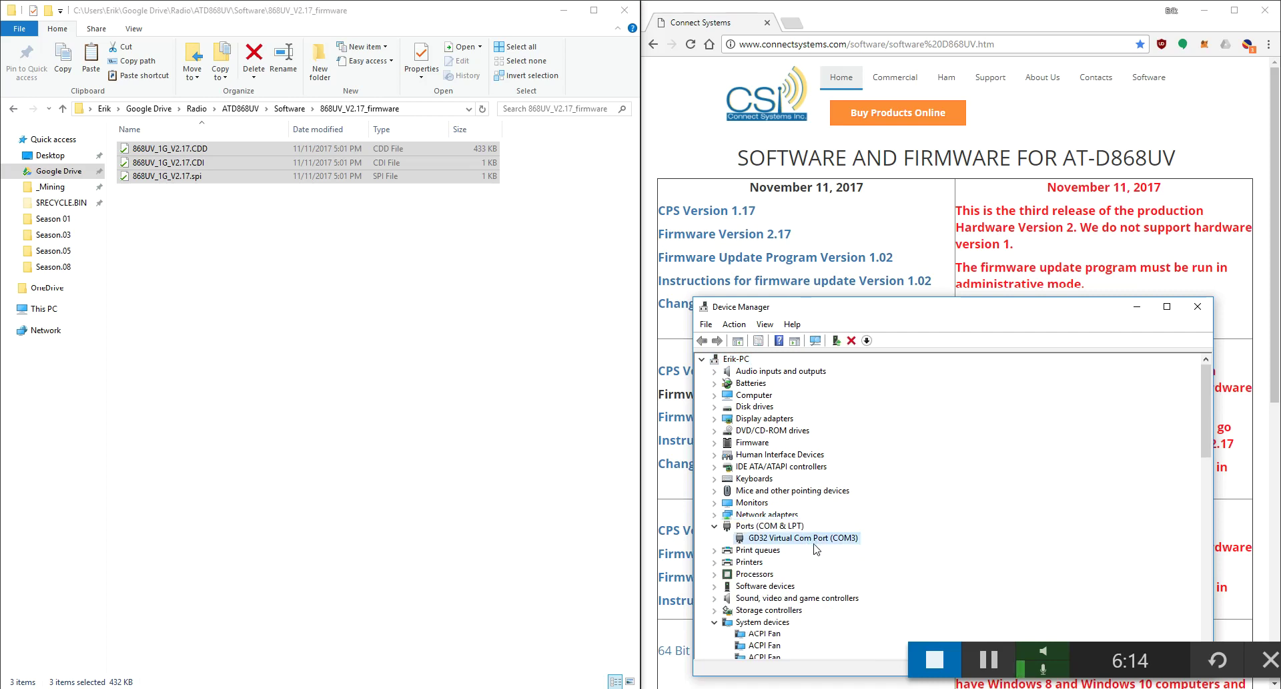
pyautogui.click(386, 364)
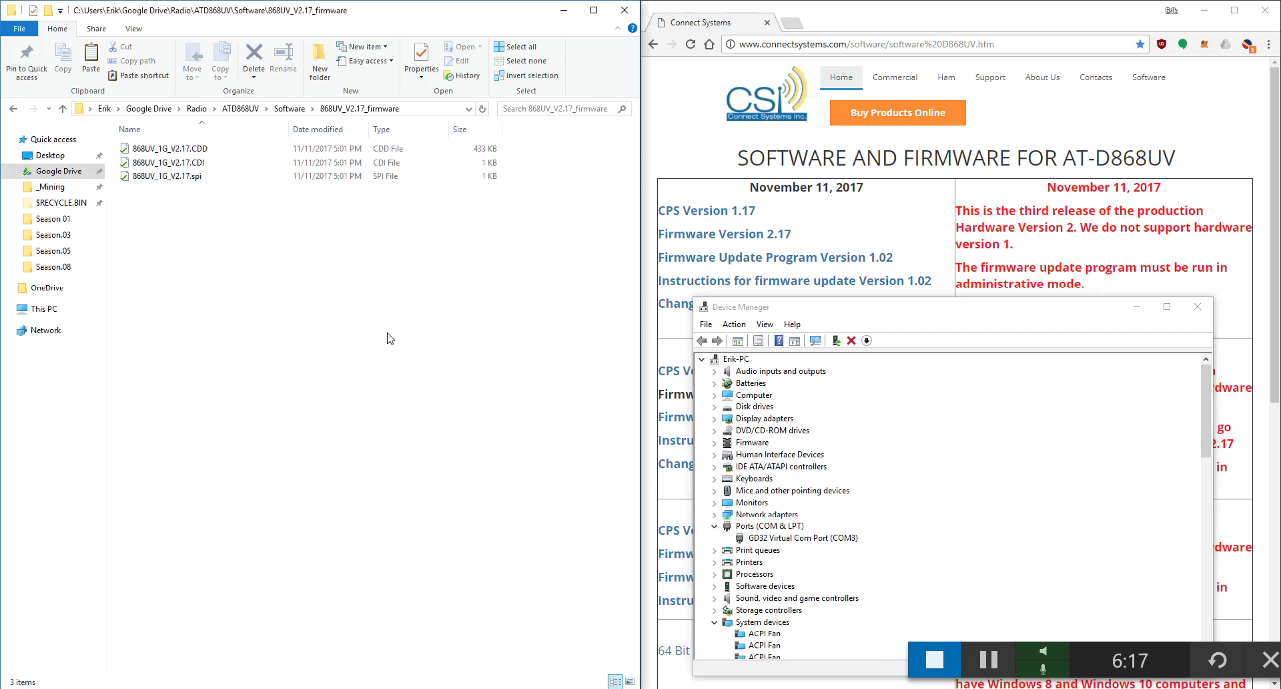
pyautogui.press('BackSpace')
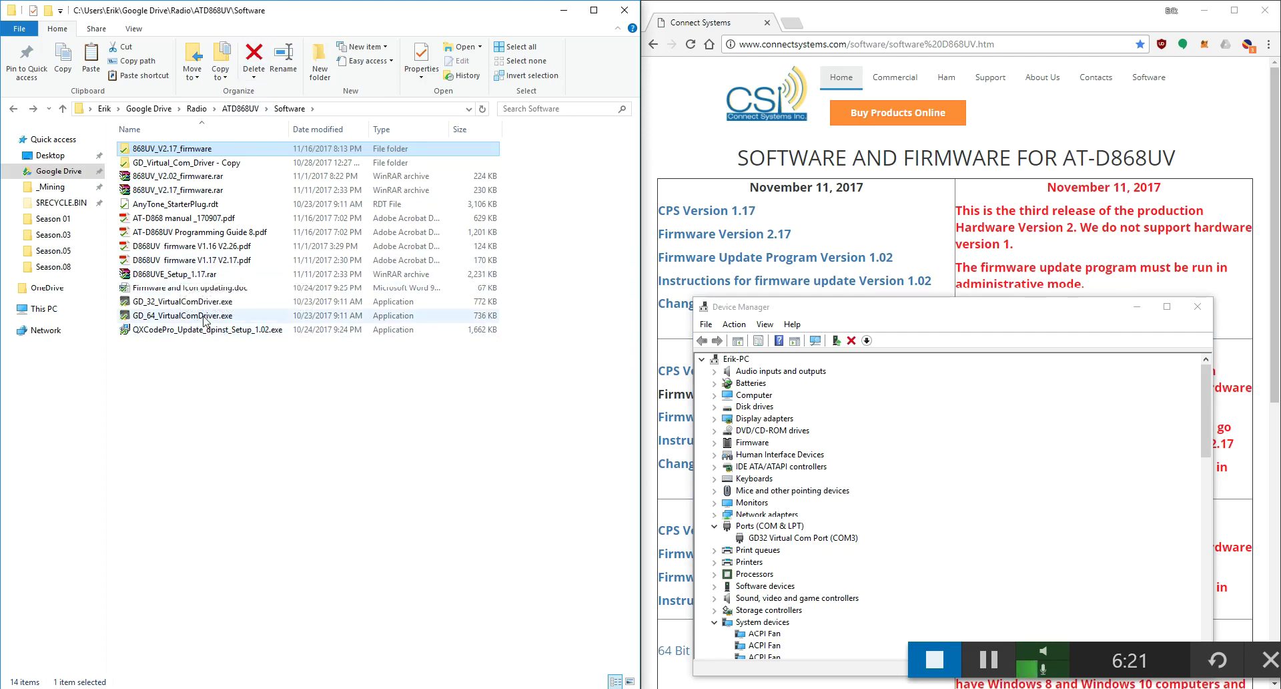
pyautogui.click(217, 277)
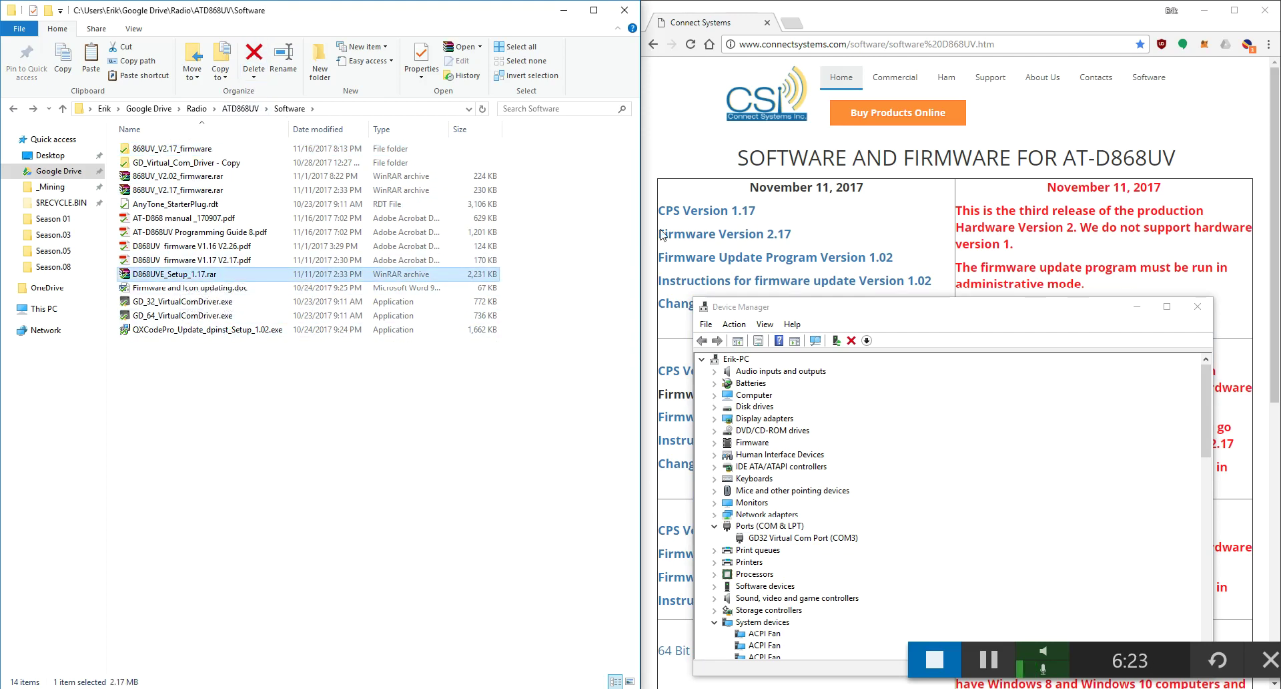
pyautogui.rightClick(179, 274)
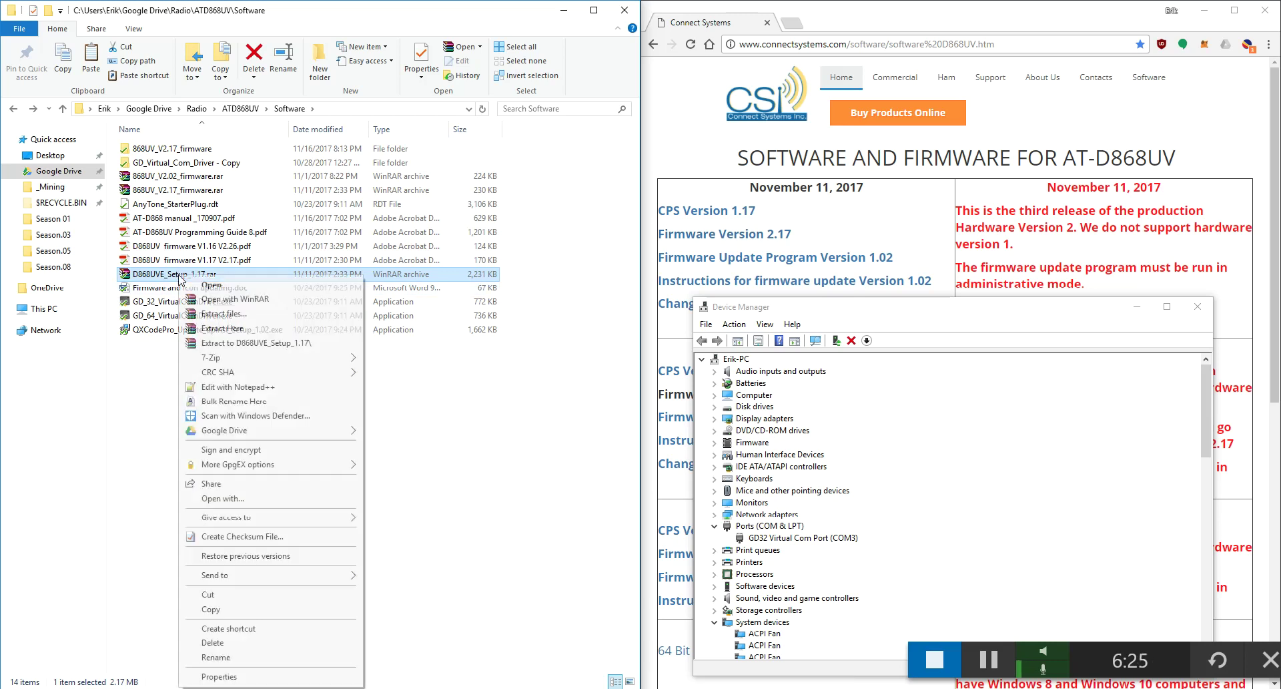
pyautogui.click(286, 343)
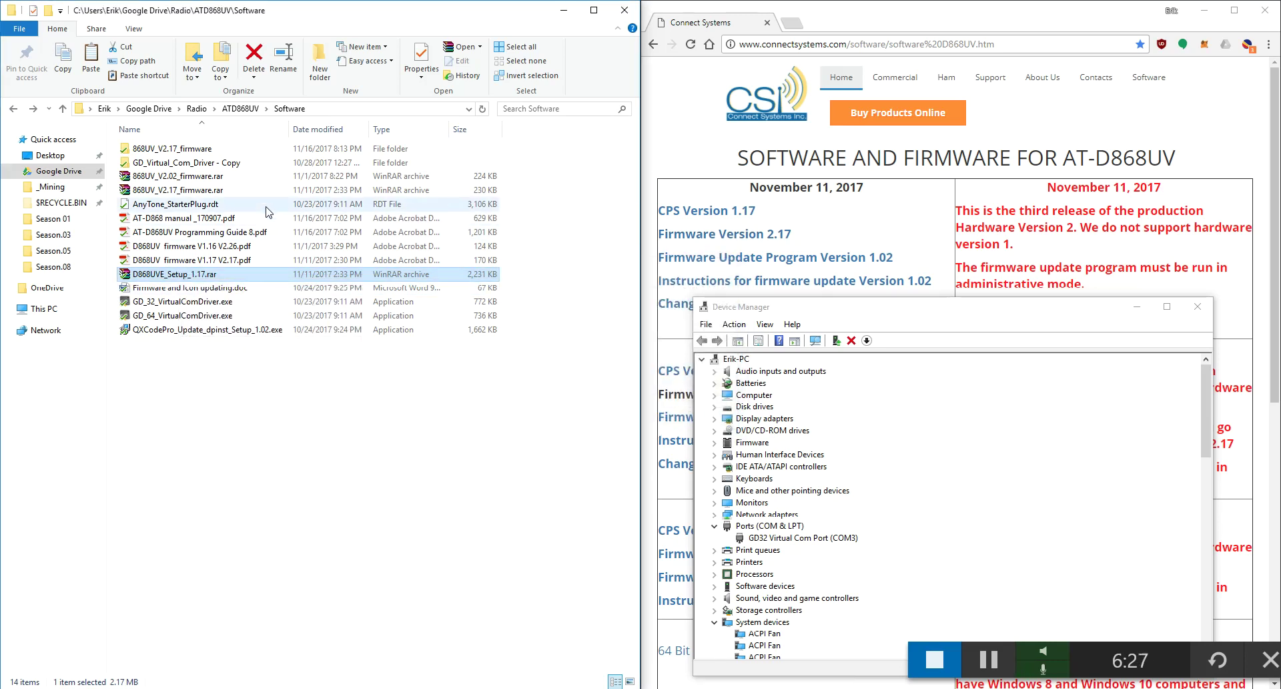
pyautogui.doubleClick(220, 164)
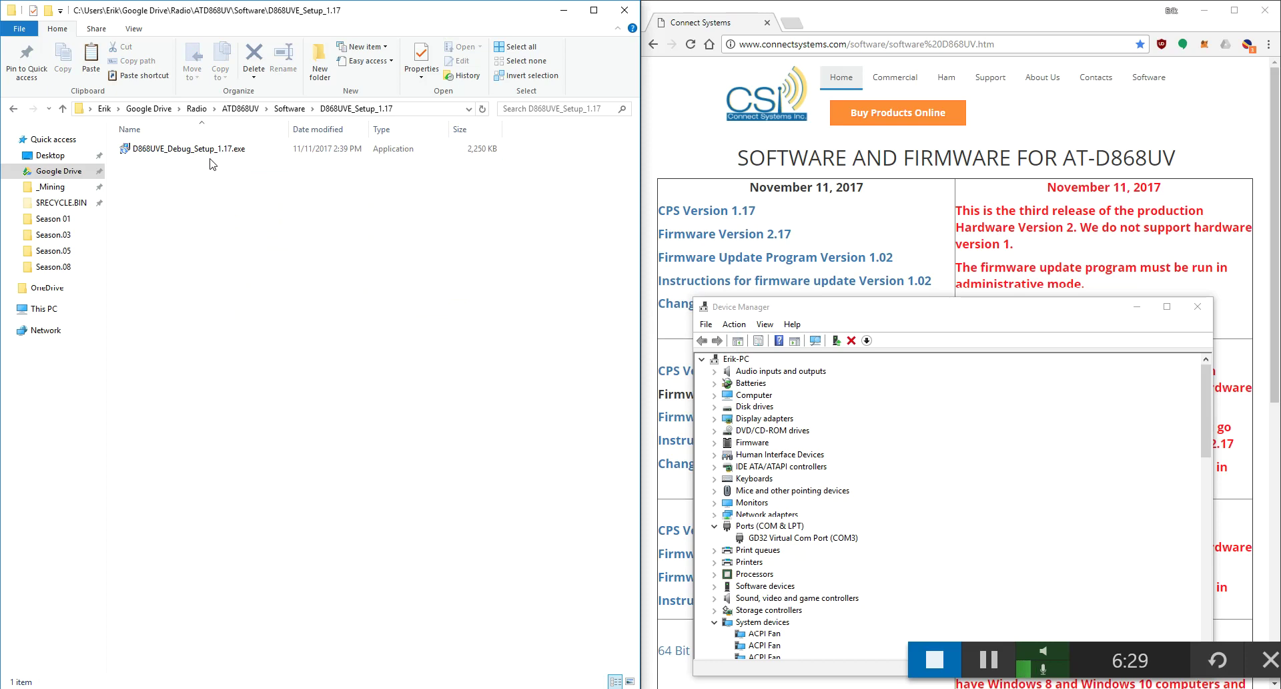
# Install D868UVE_Debug_Setup_1.17.exe into C:\D868UVE with the default Start Menu folder and launch the CPS
pyautogui.doubleClick(212, 150)
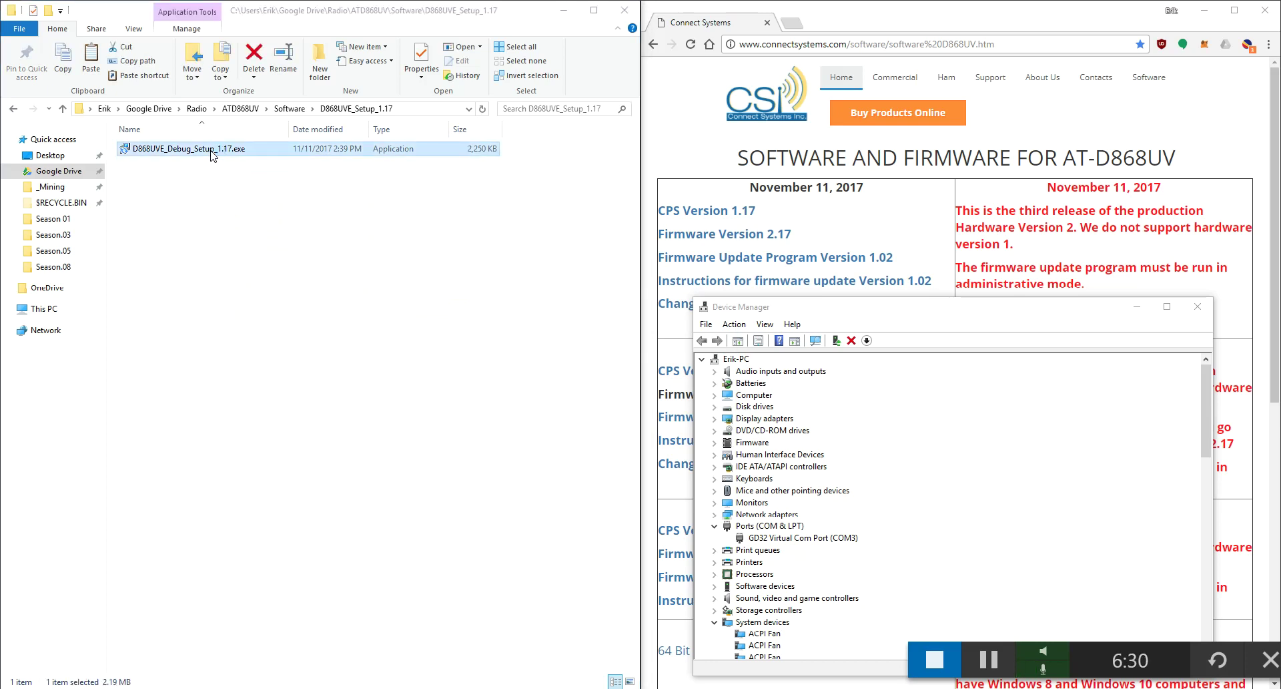
pyautogui.click(738, 470)
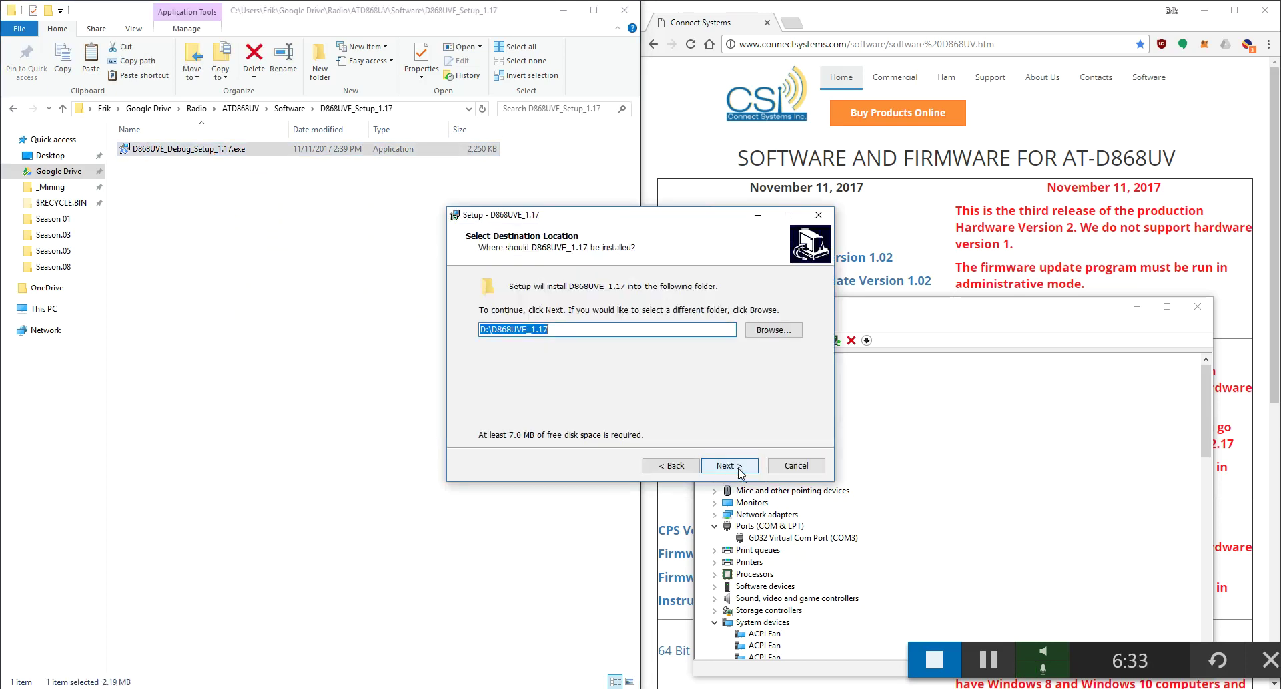
pyautogui.click(487, 329)
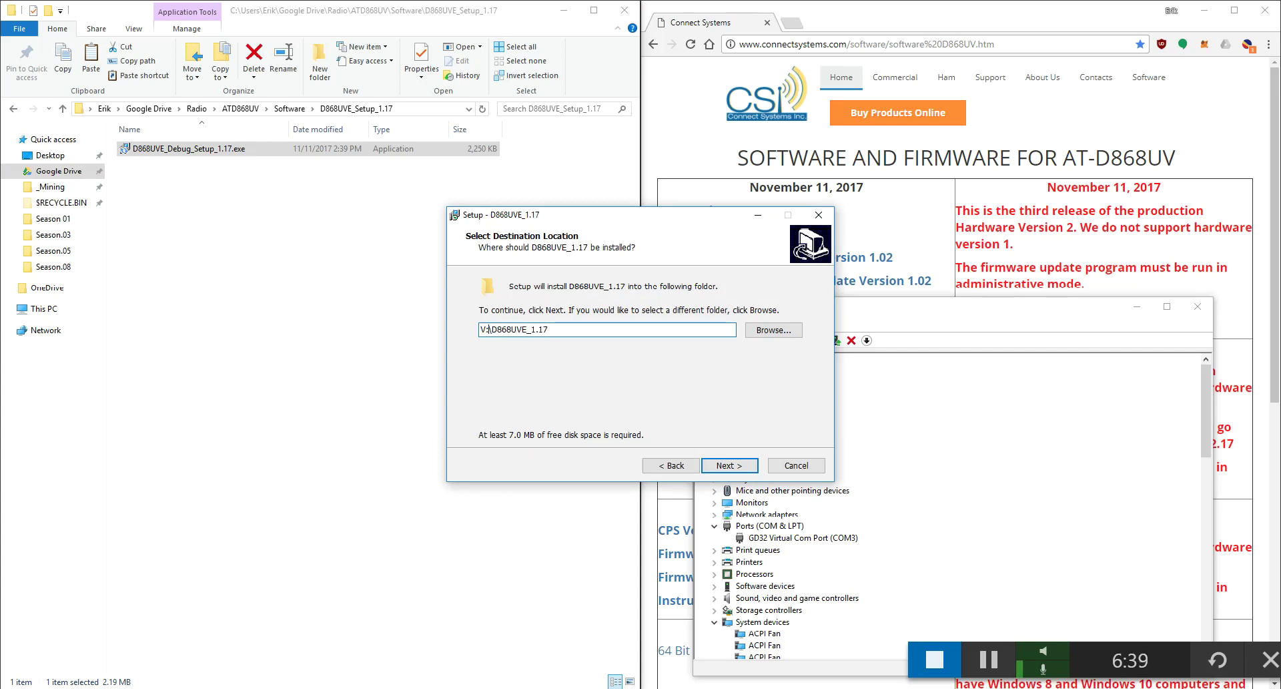
pyautogui.press('BackSpace')
pyautogui.press('BackSpace')
pyautogui.write('C:')
pyautogui.press('Delete')
pyautogui.press('Delete')
pyautogui.press('BackSpace')
pyautogui.press('Return')
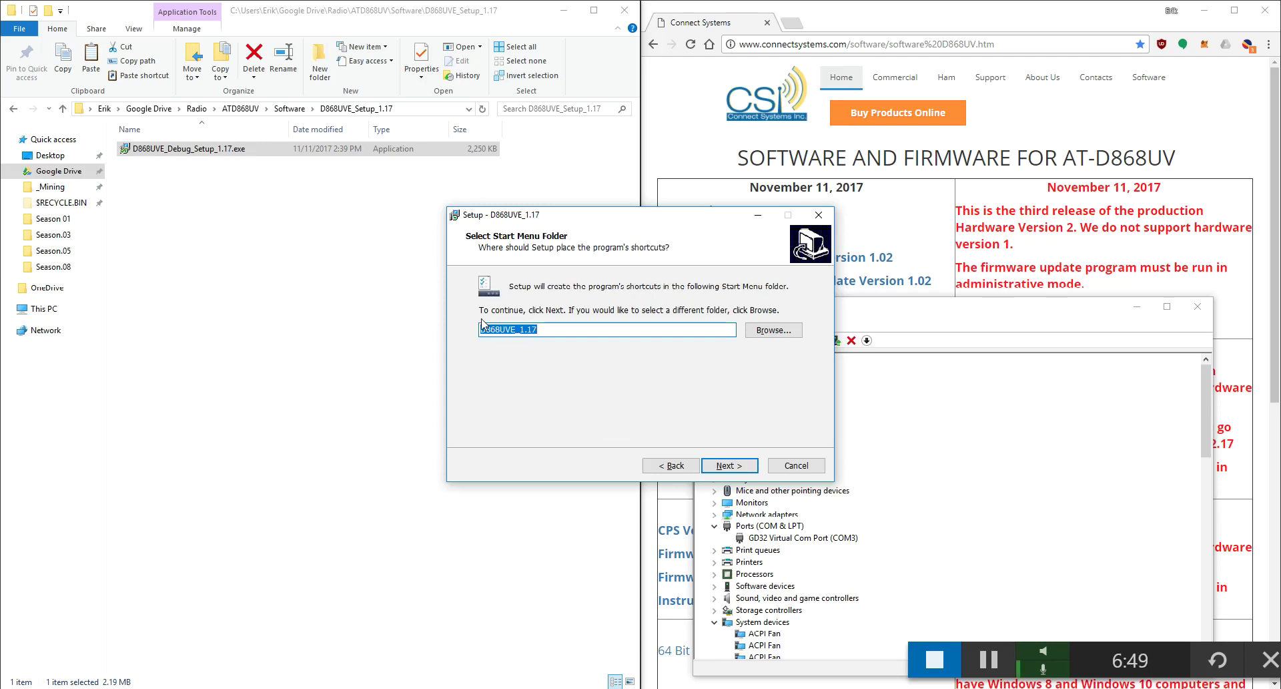
pyautogui.press('Return')
pyautogui.press('Return')
pyautogui.press('Return')
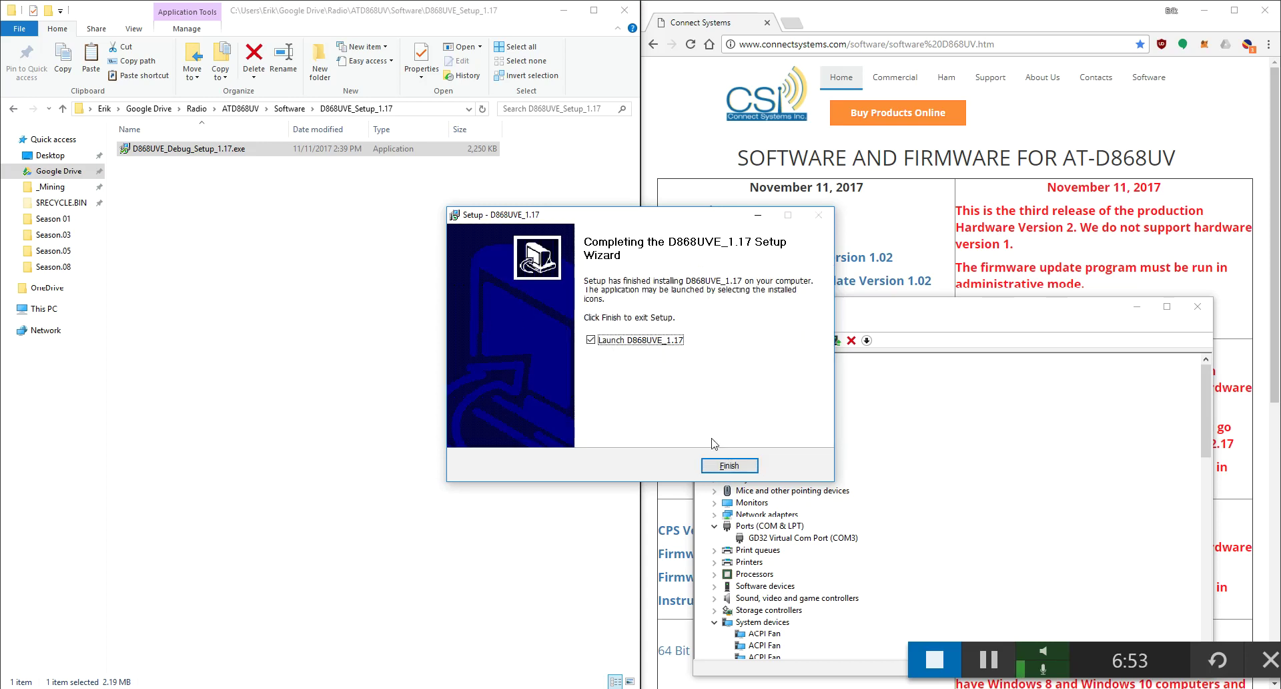
pyautogui.click(731, 467)
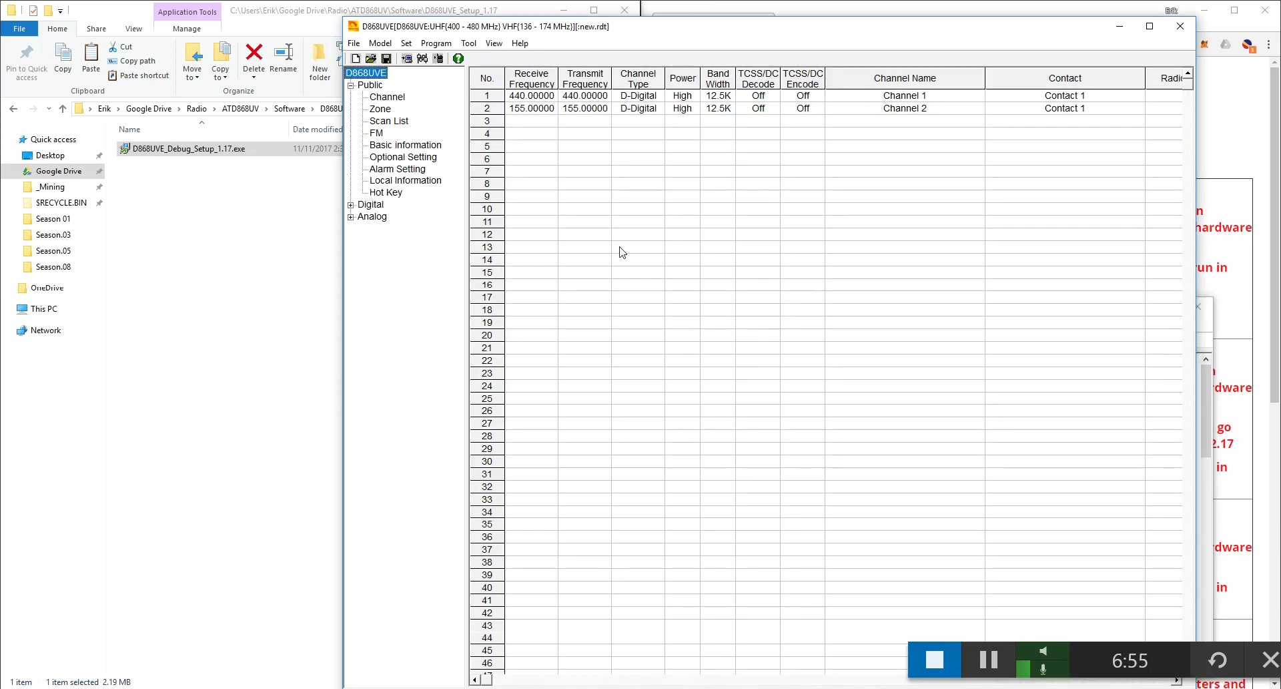
# Open DMR.rdt from the ATD868UV folder, discarding changes to the blank codeplug
pyautogui.moveTo(590, 28); pyautogui.dragTo(307, 33)
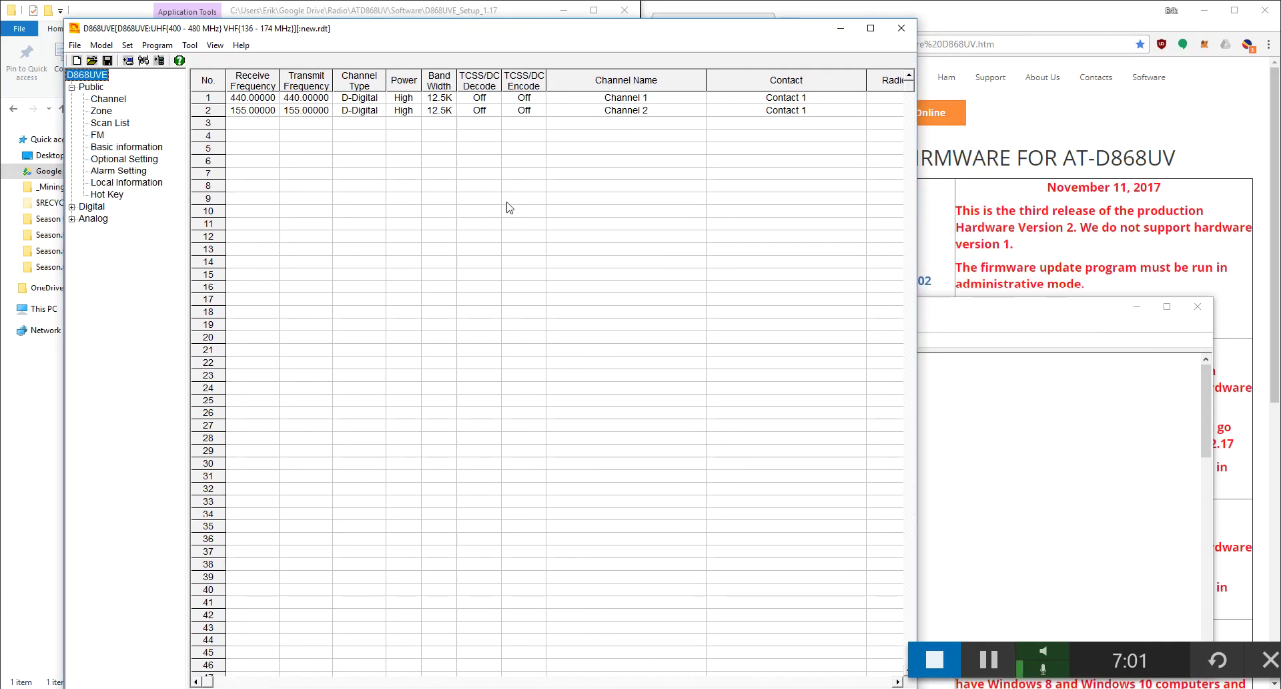
pyautogui.click(92, 61)
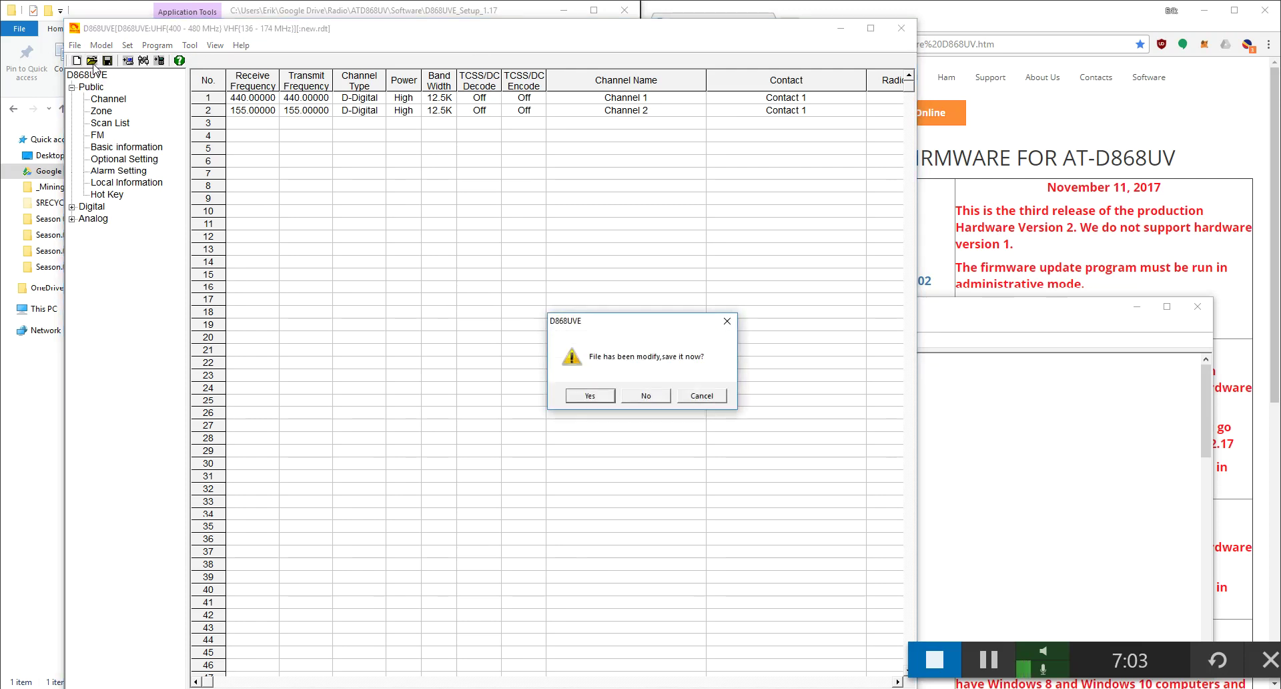
pyautogui.click(651, 399)
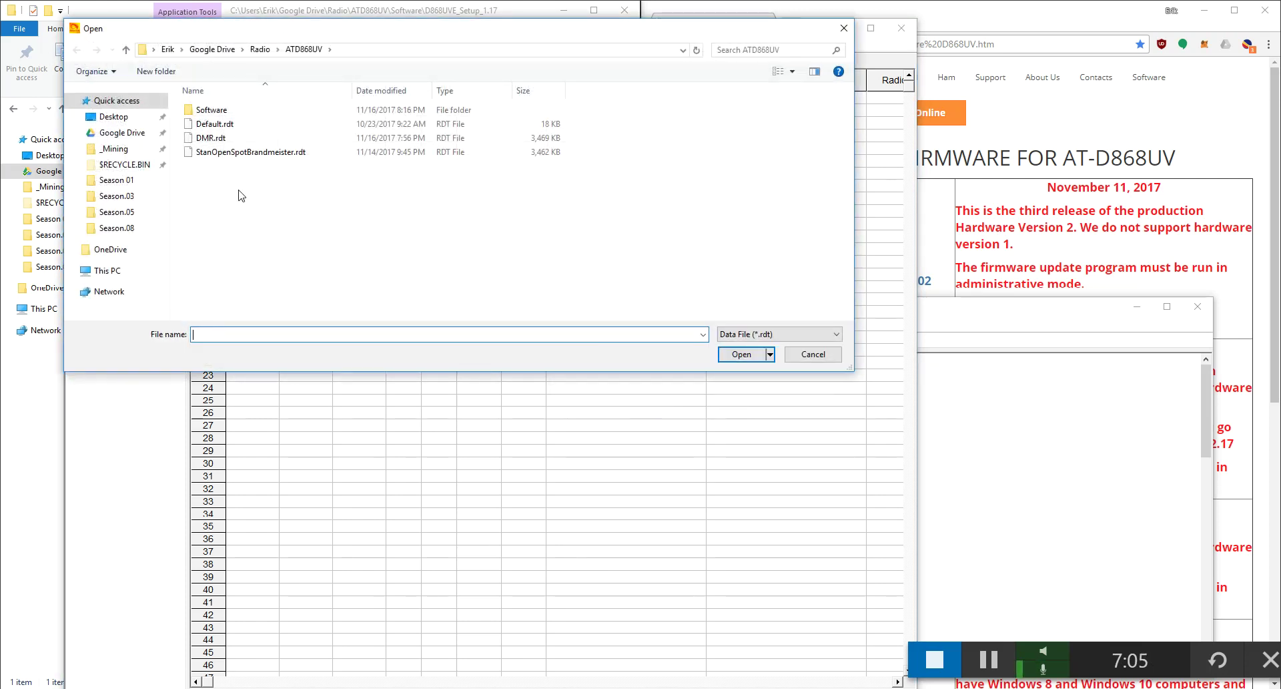
pyautogui.click(242, 140)
pyautogui.doubleClick(242, 139)
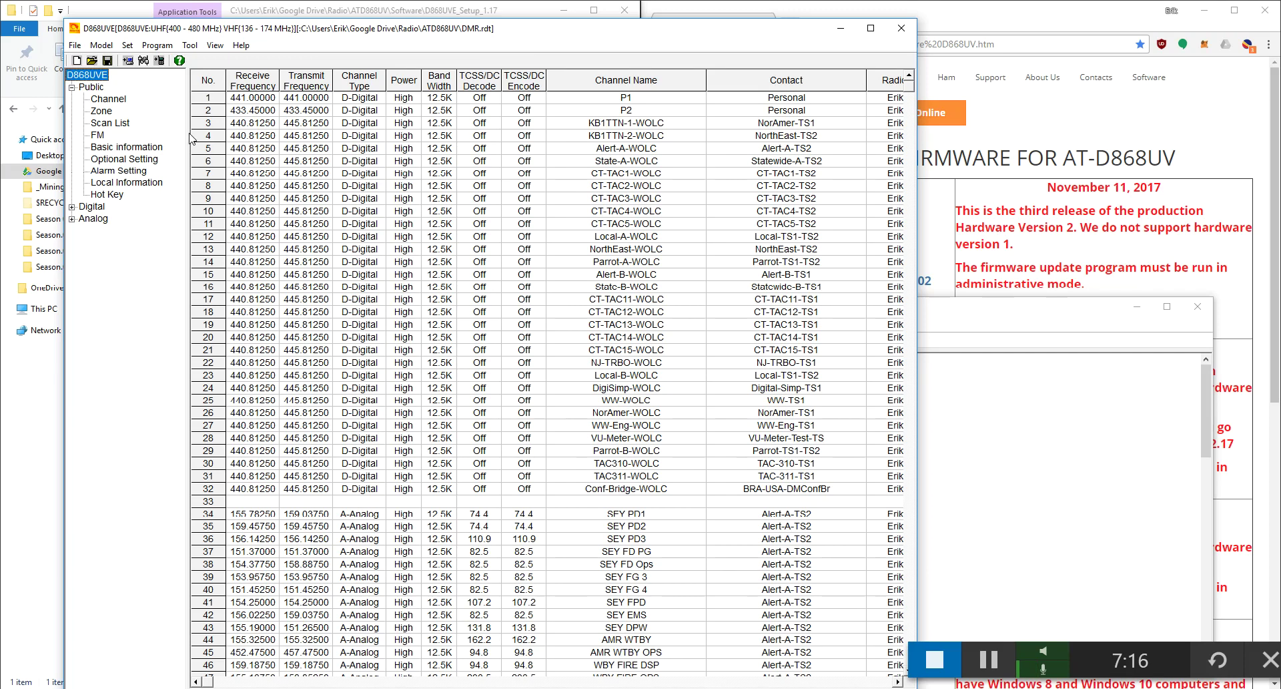
# Write the DMR.rdt codeplug with Digital Contact List ticked, then switch to Device Manager when it stalls
pyautogui.click(145, 48)
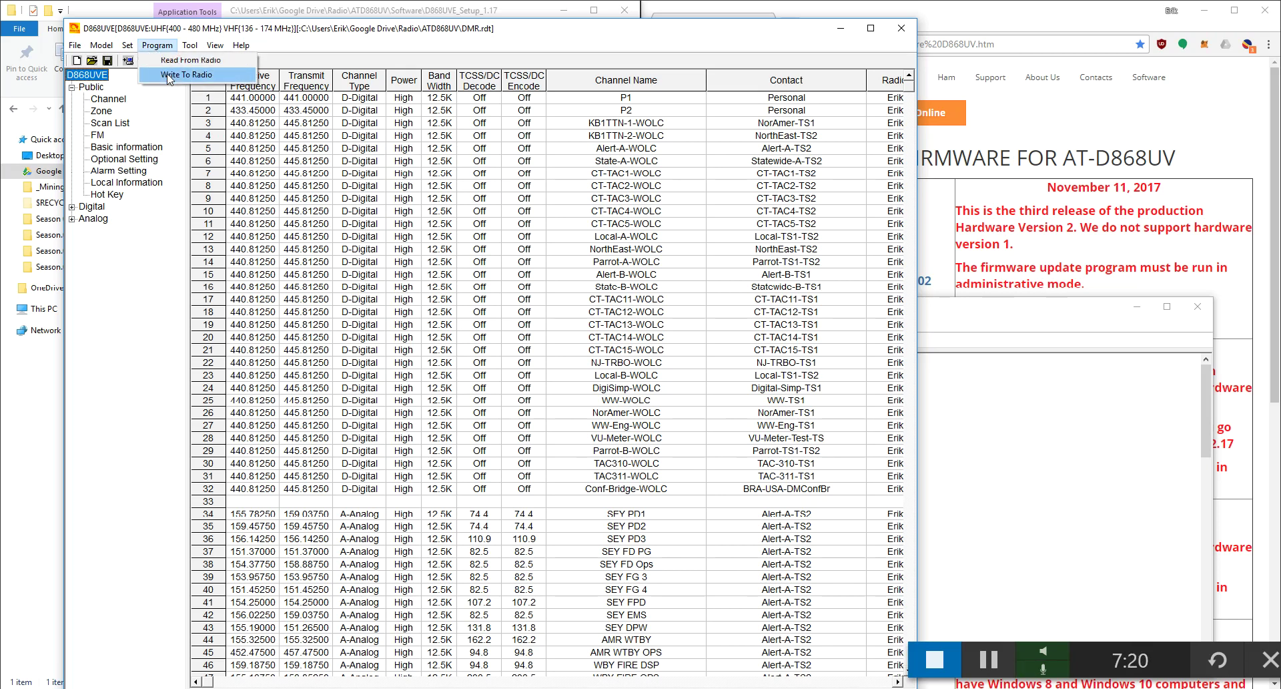
pyautogui.click(169, 76)
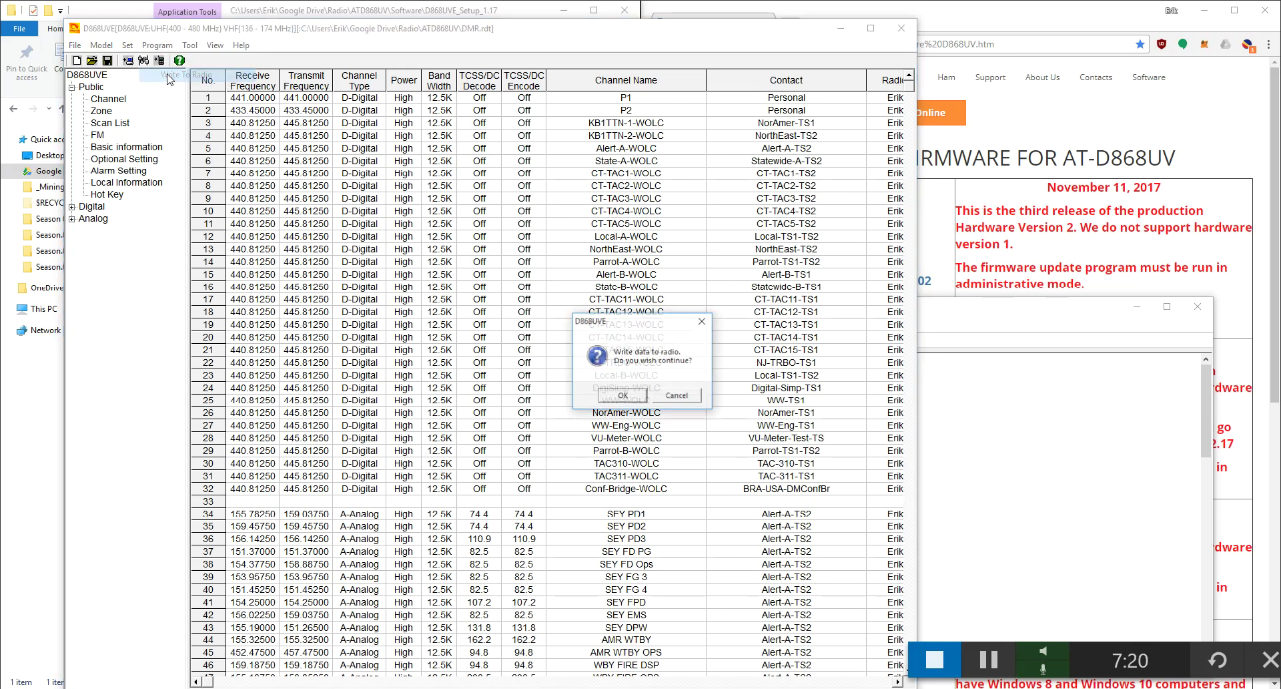
pyautogui.click(639, 396)
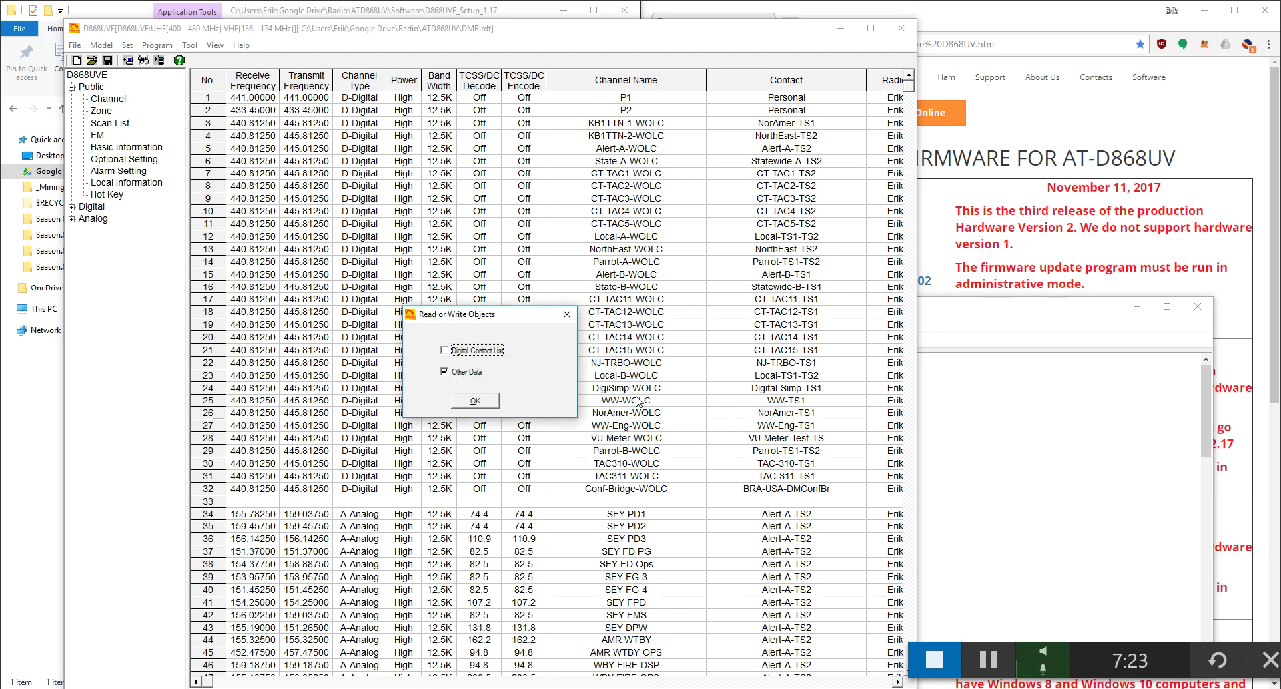
pyautogui.click(489, 355)
pyautogui.click(471, 401)
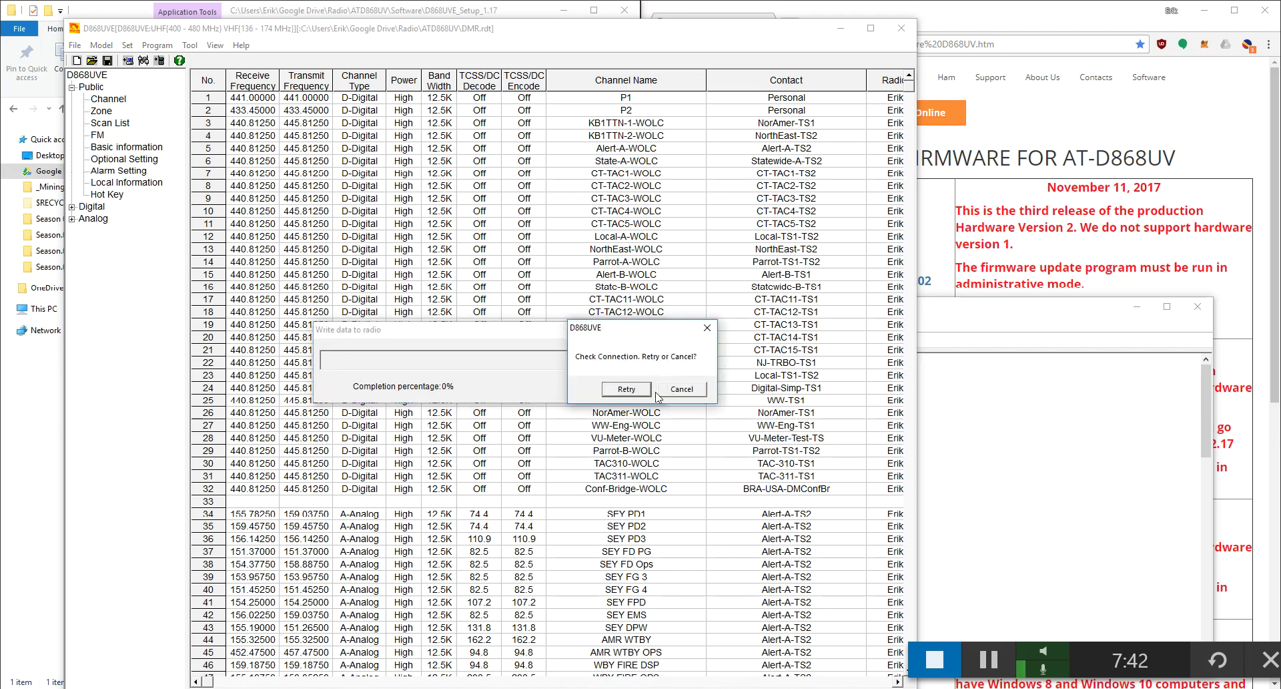
pyautogui.click(922, 440)
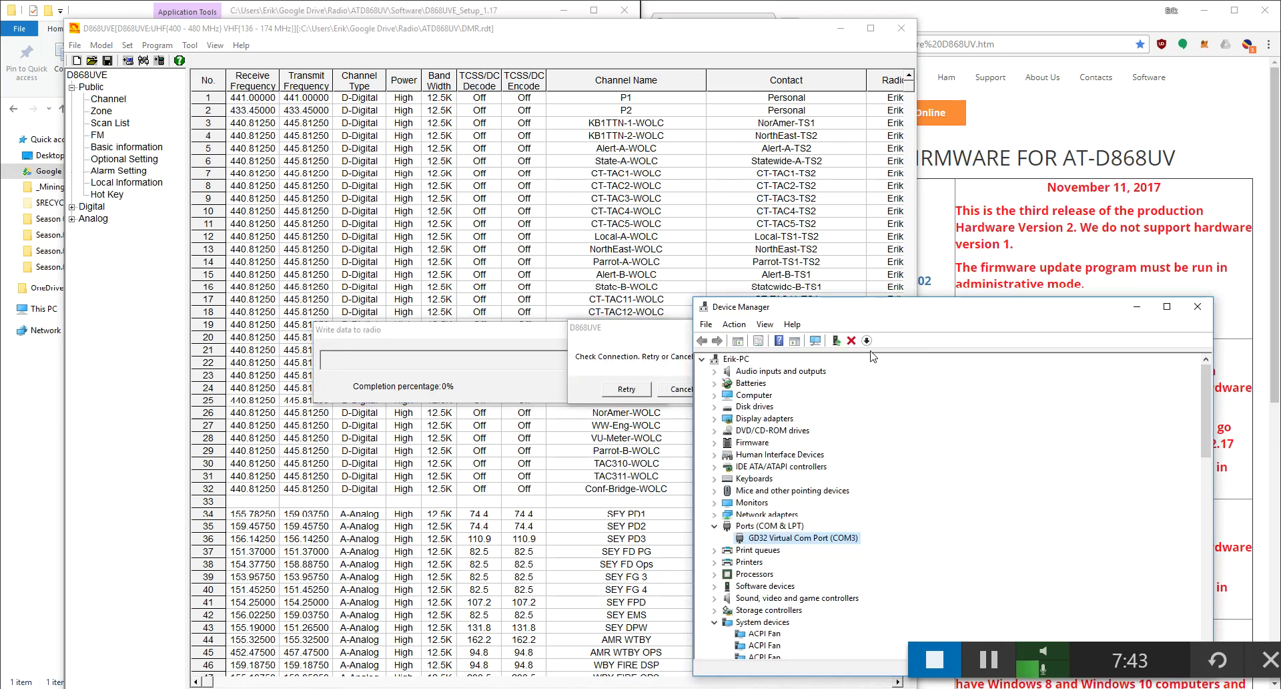
# Retry the stalled connection, cancel it, and attempt the codeplug write again
pyautogui.click(614, 390)
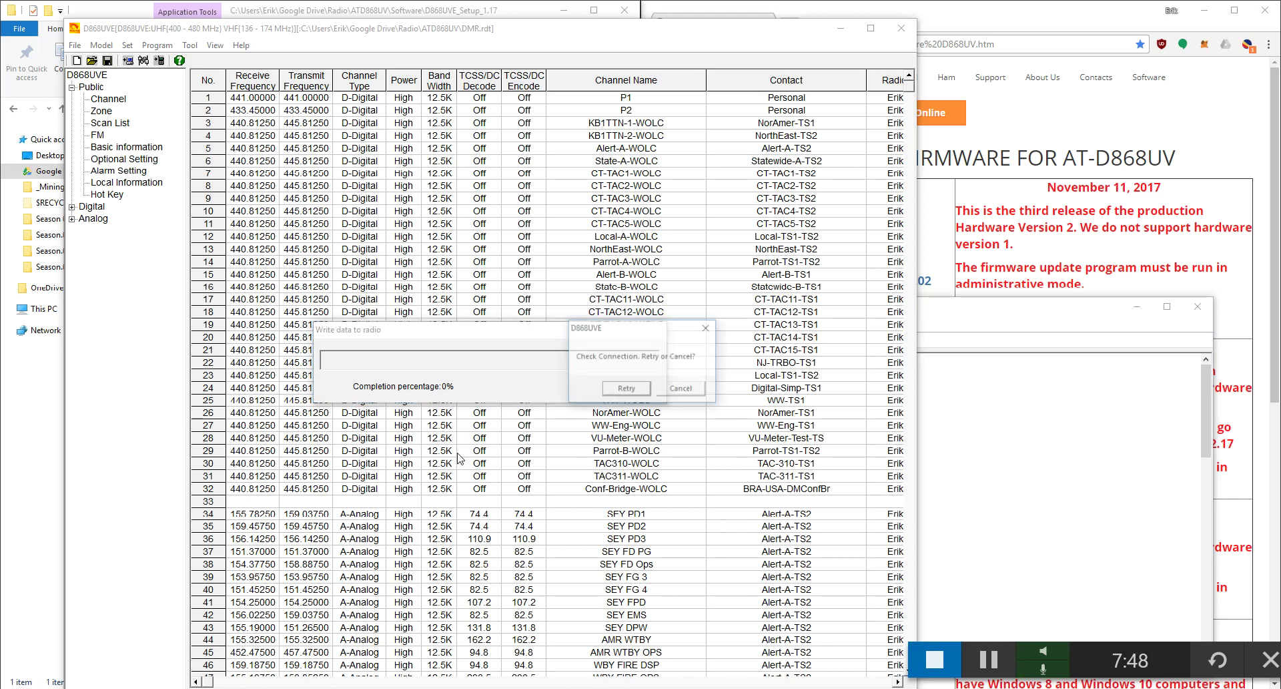
pyautogui.click(626, 391)
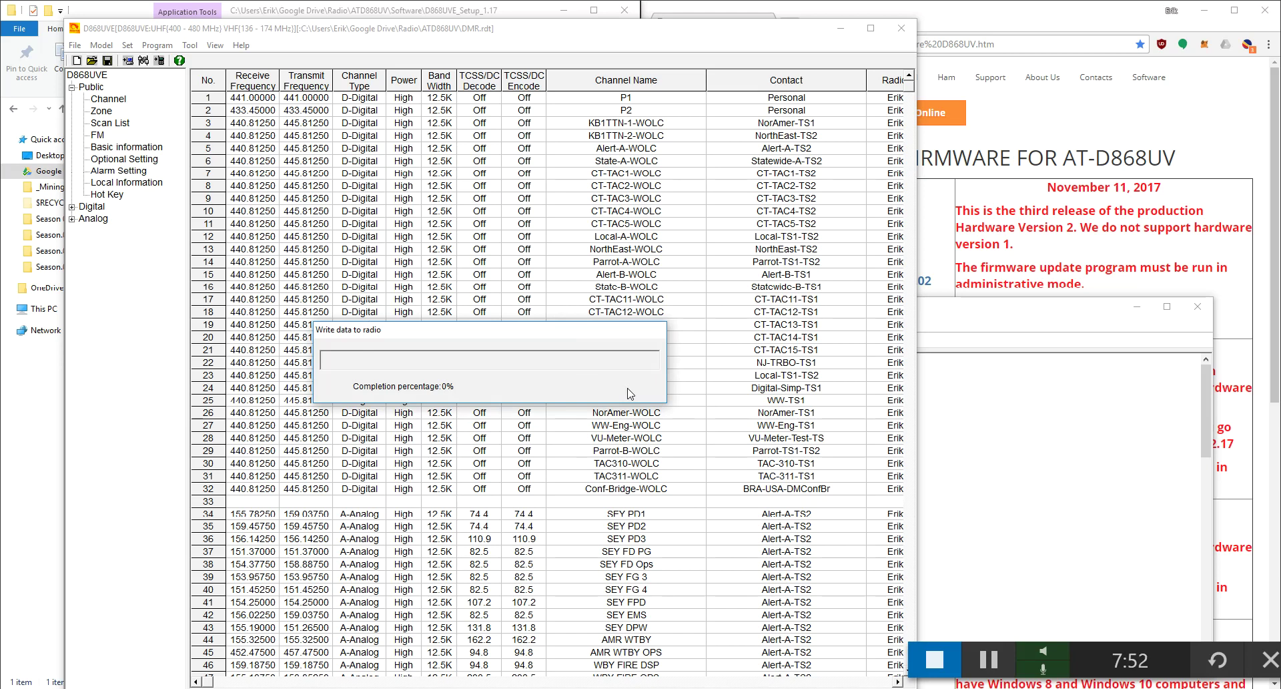
pyautogui.press('Escape')
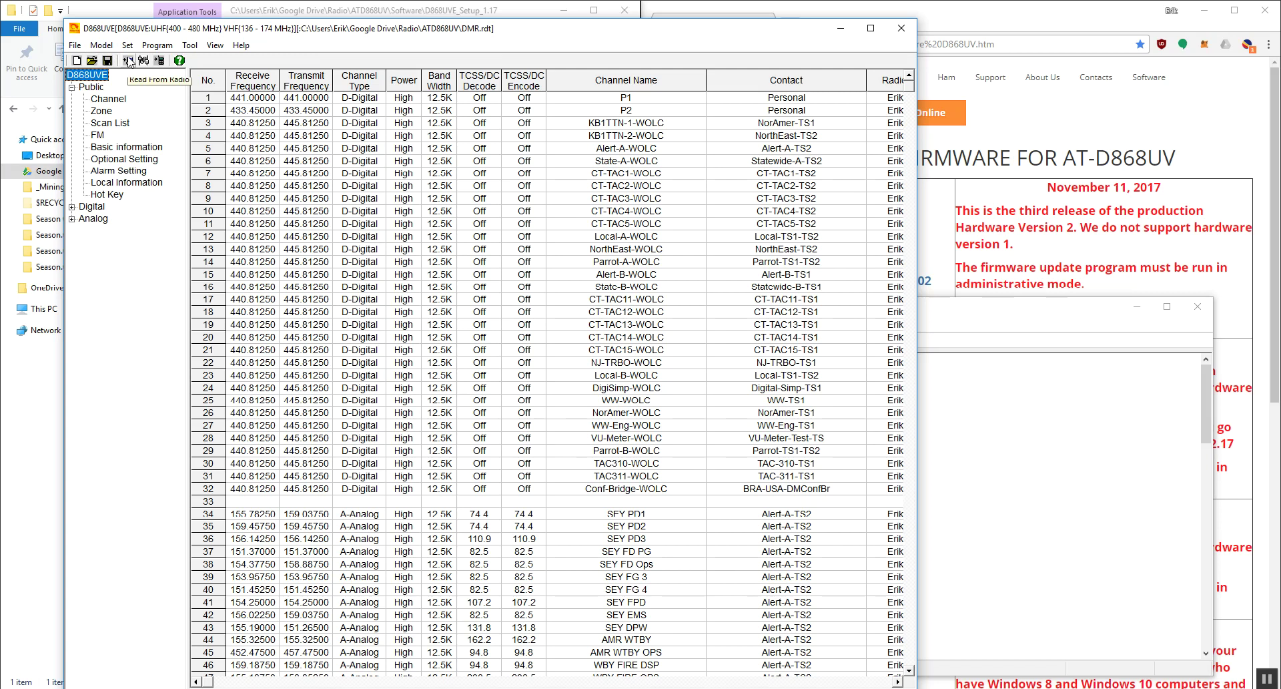
pyautogui.click(158, 45)
pyautogui.click(194, 75)
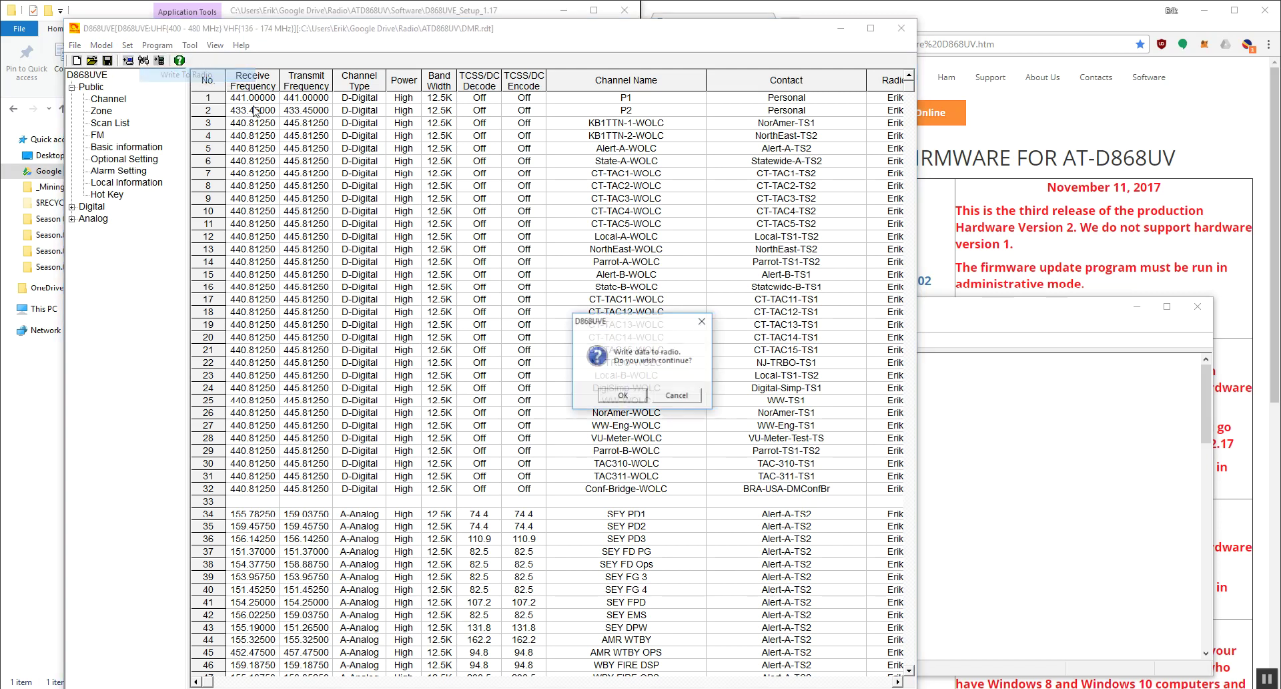
pyautogui.click(616, 395)
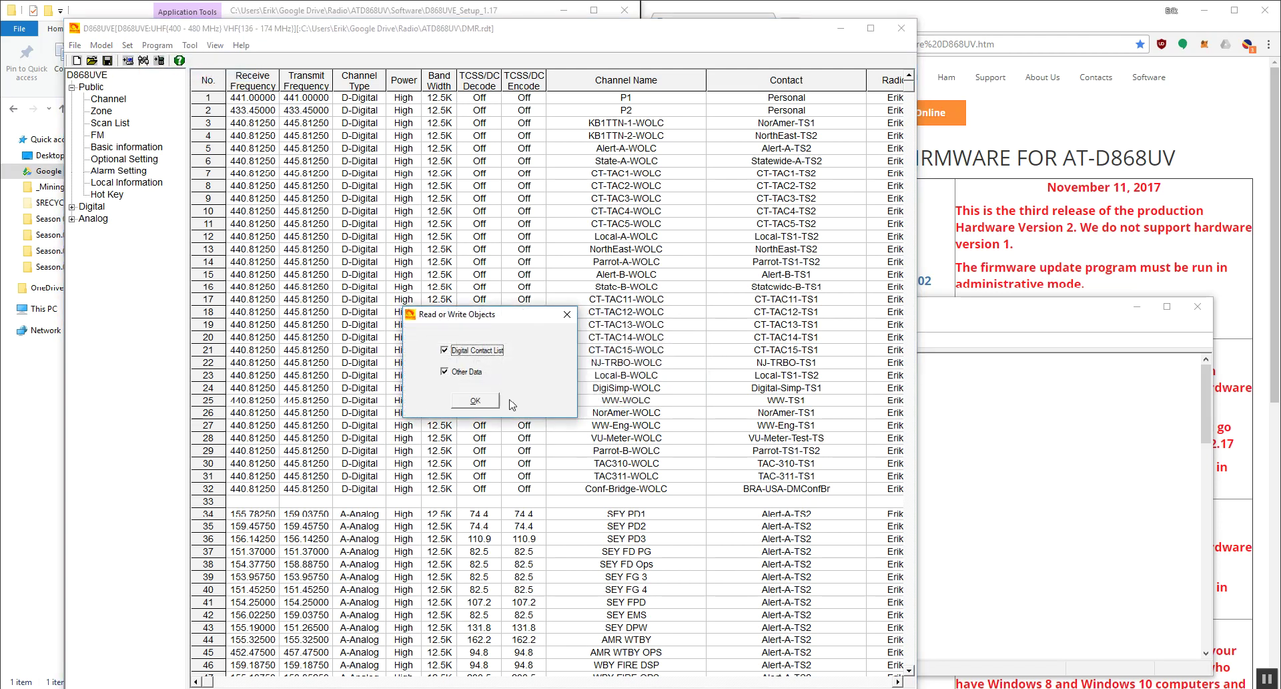
pyautogui.click(475, 400)
pyautogui.click(676, 392)
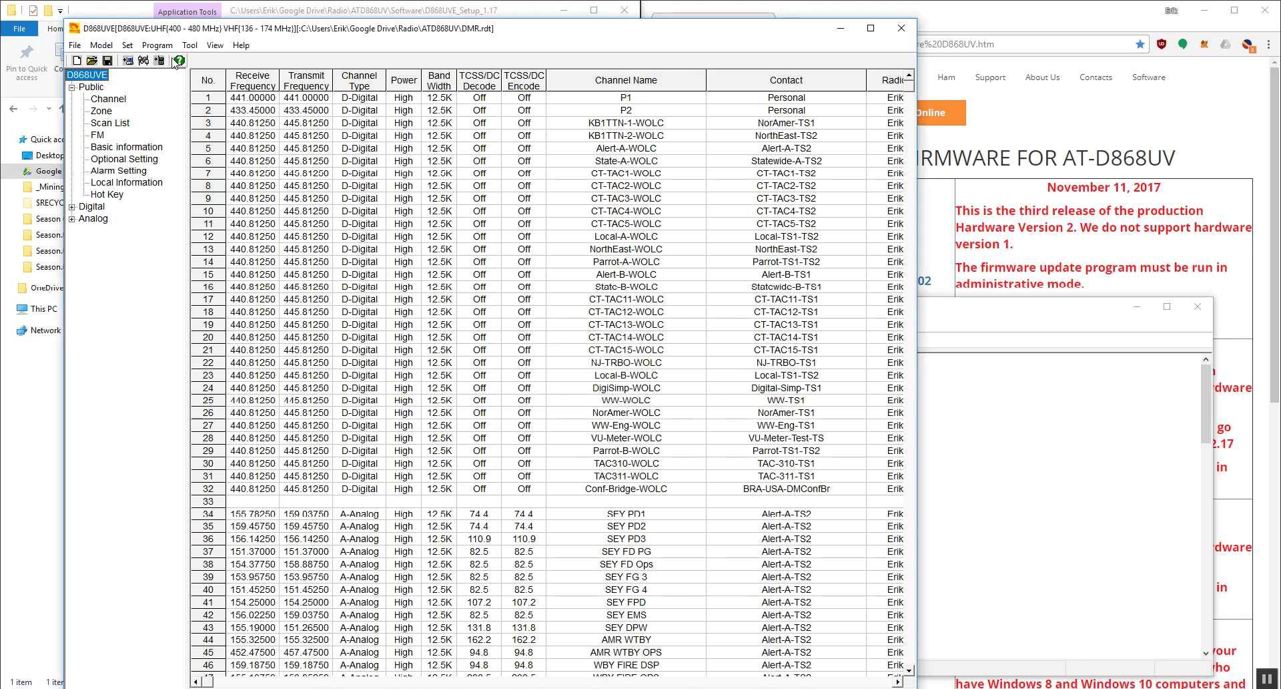
# Compare the Communication Setting port with the radio's GD32 Virtual Com Port, COM3, in Device Manager
pyautogui.click(126, 44)
pyautogui.click(154, 56)
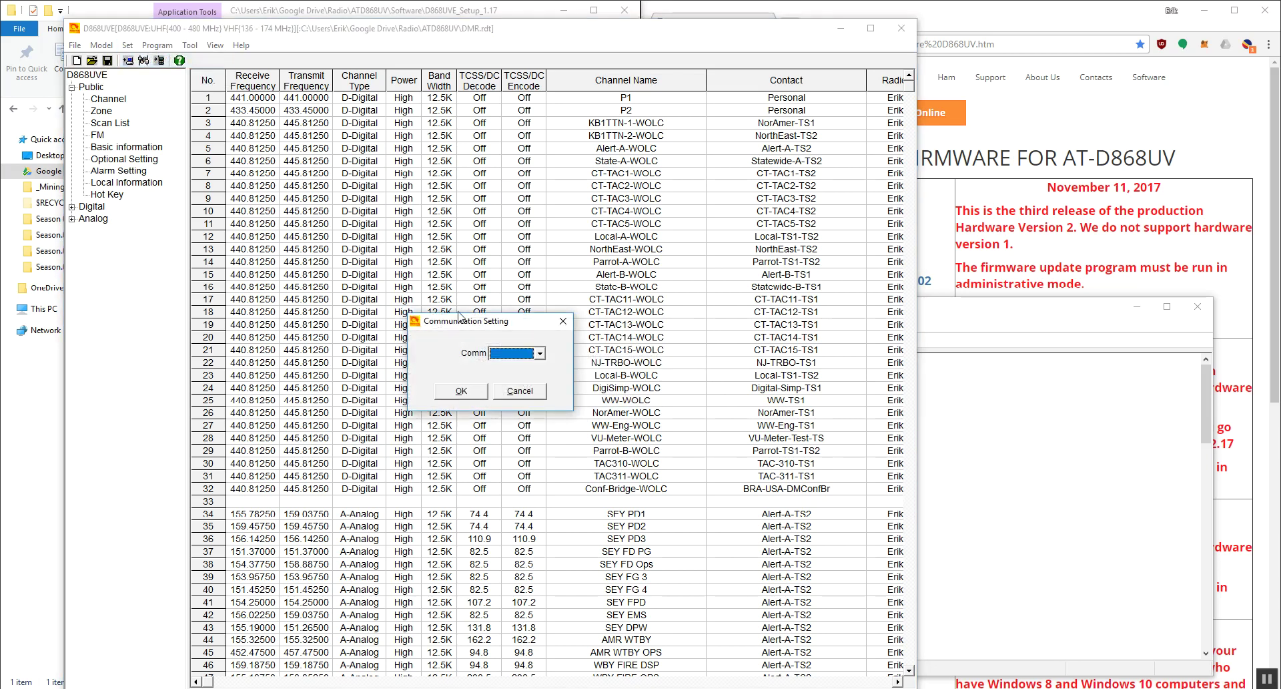
pyautogui.click(1053, 471)
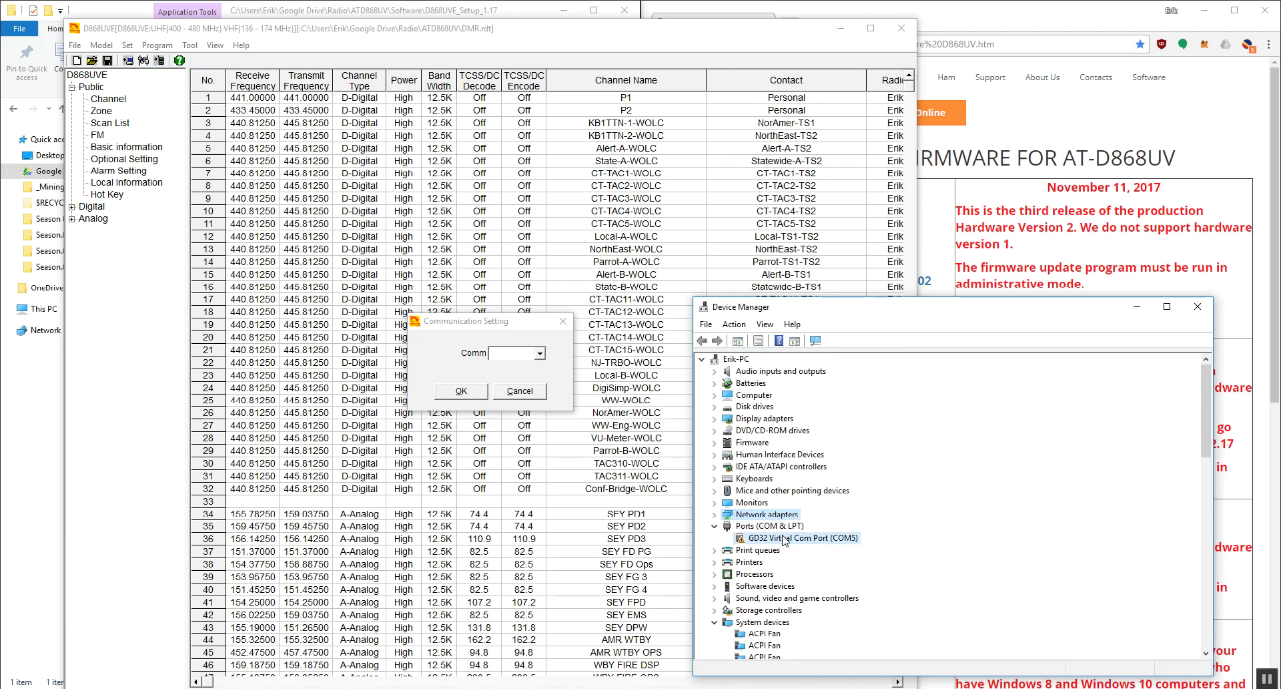
pyautogui.click(784, 539)
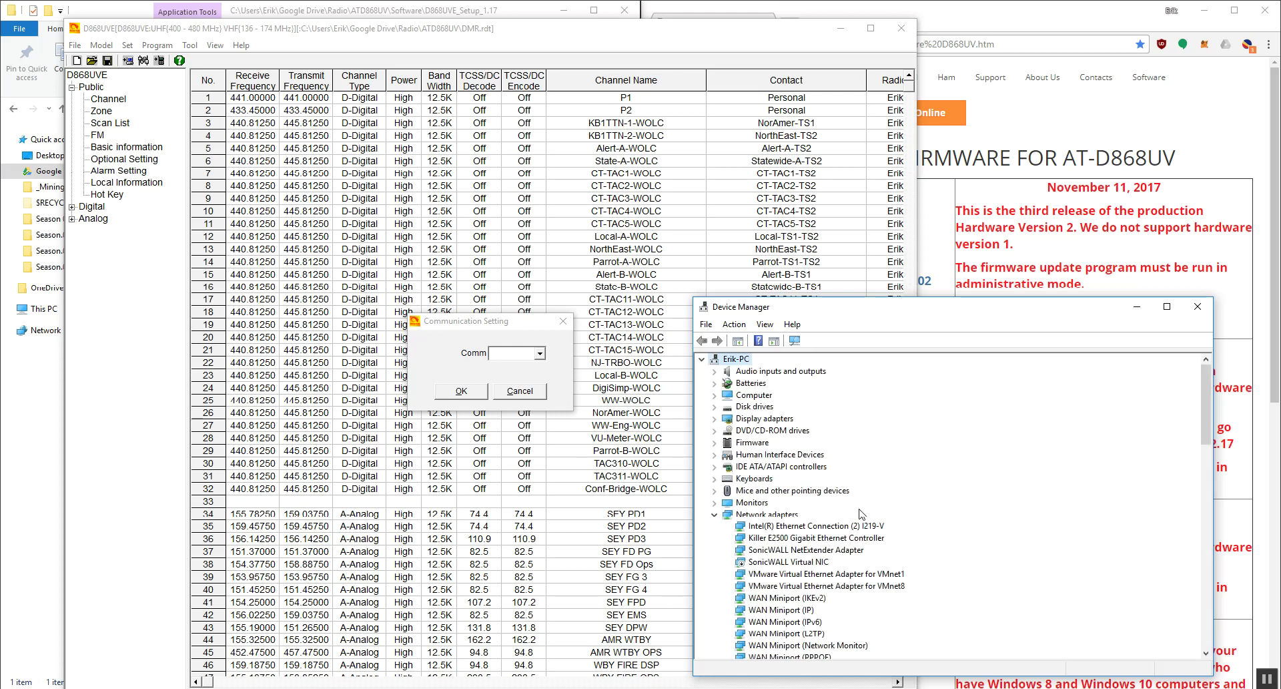
pyautogui.click(524, 393)
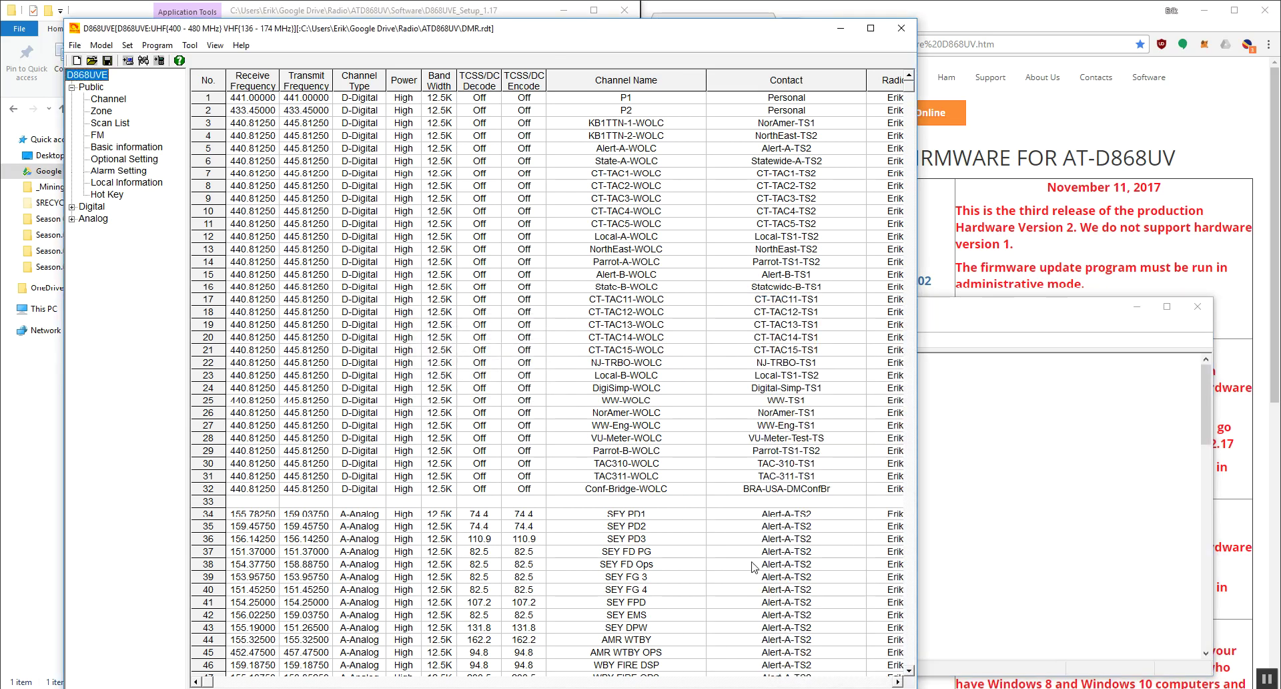
pyautogui.click(1025, 435)
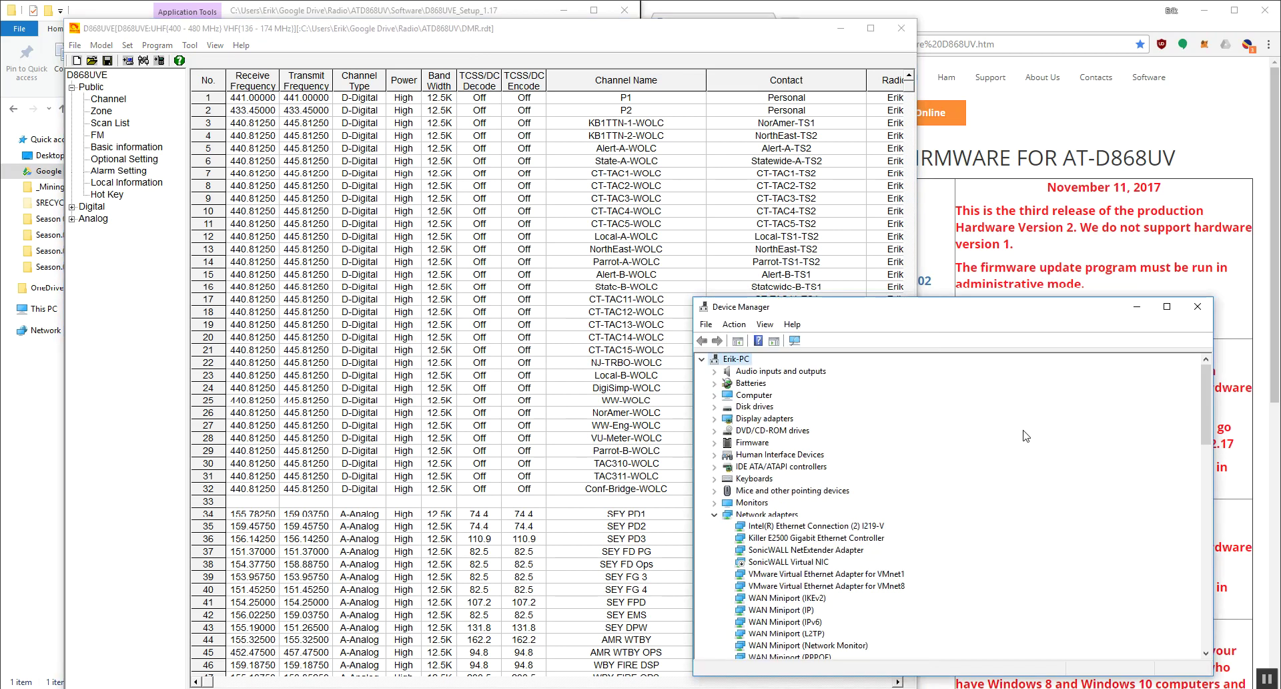
pyautogui.click(767, 514)
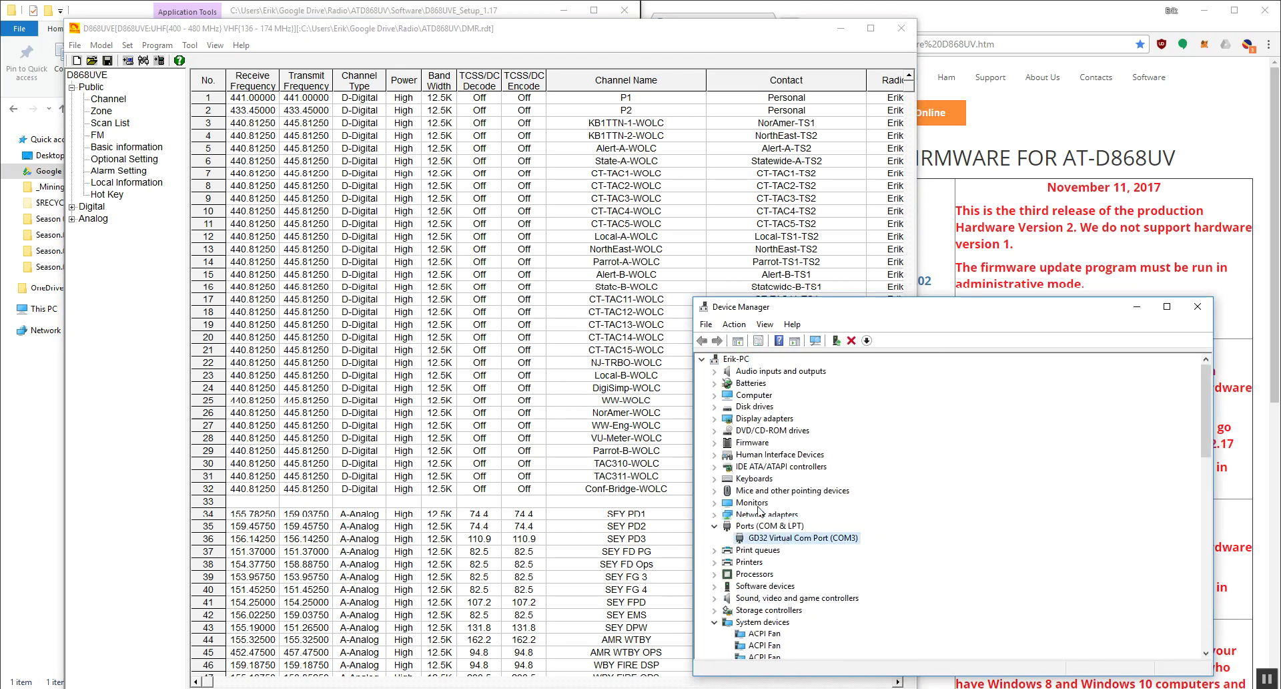
pyautogui.click(127, 45)
# Confirm COM3 as the port and write the codeplug with Digital Contact List and Other Data
pyautogui.click(153, 61)
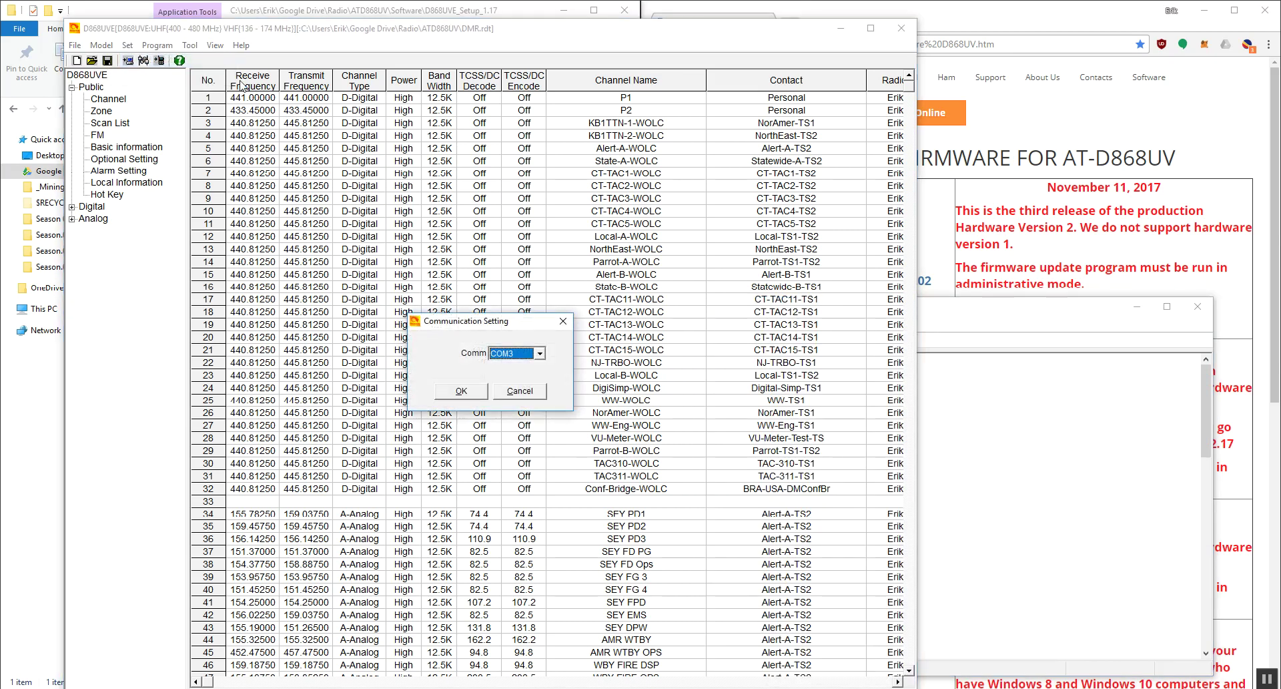
pyautogui.click(475, 392)
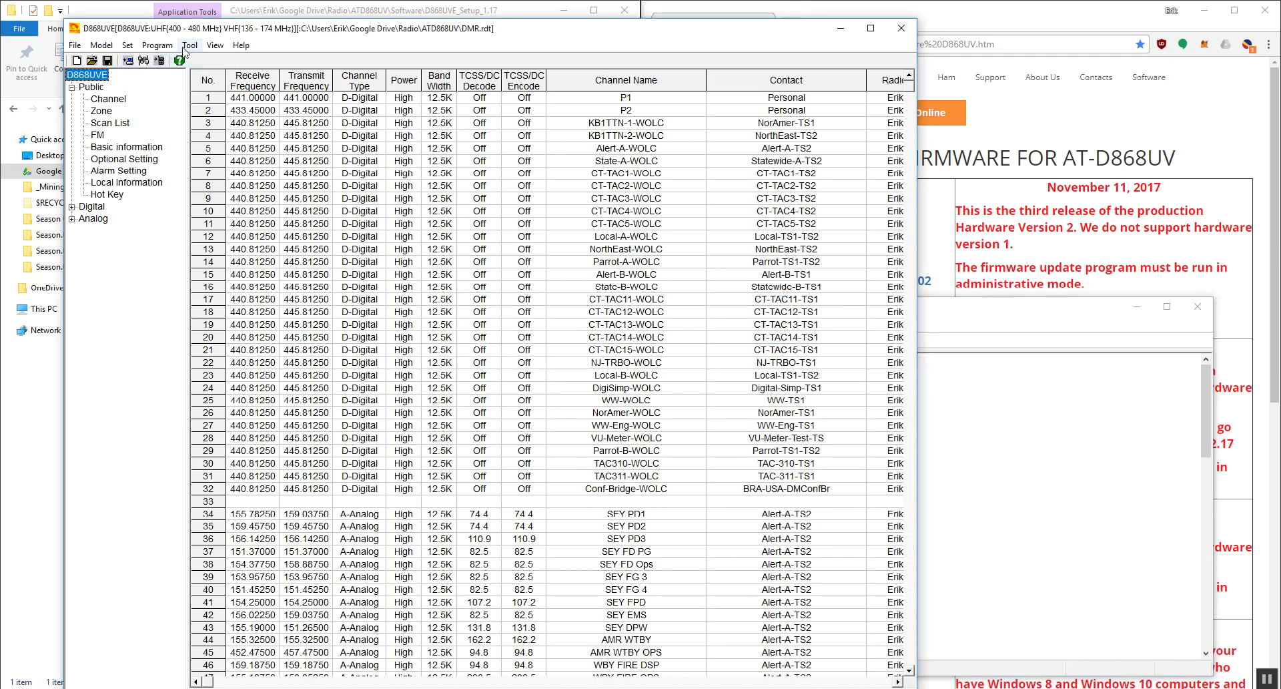
pyautogui.click(158, 45)
pyautogui.click(172, 74)
pyautogui.click(620, 400)
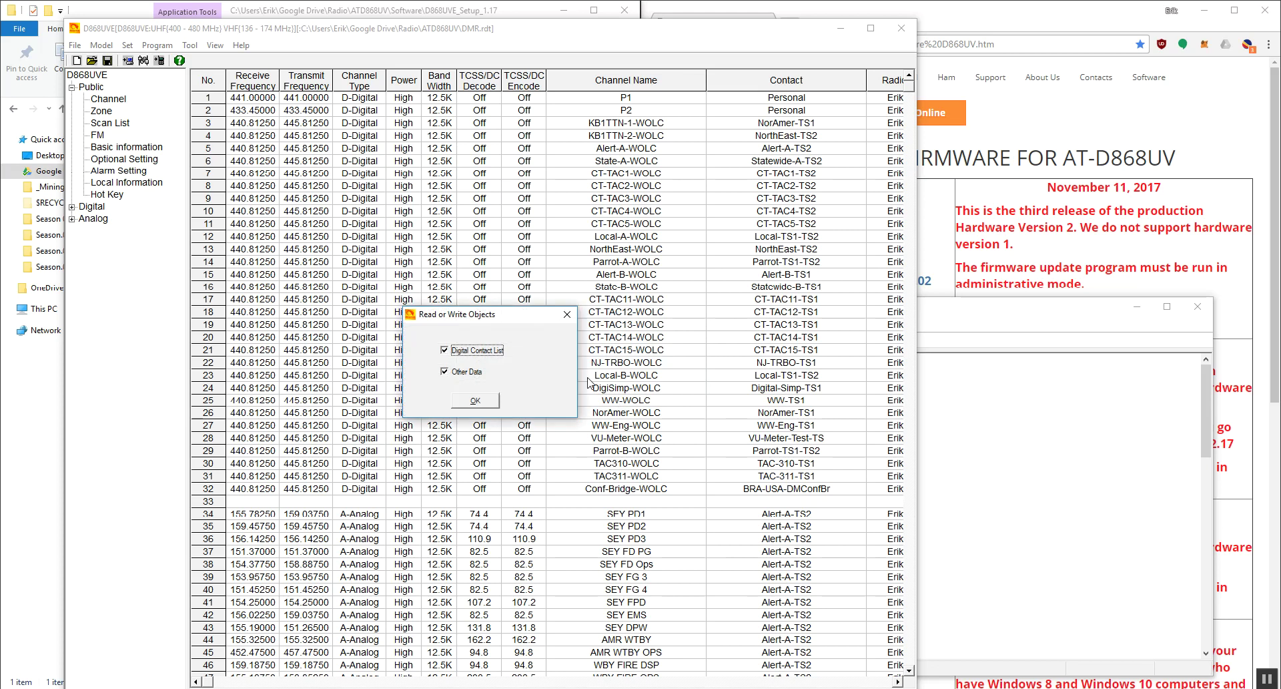
pyautogui.click(476, 400)
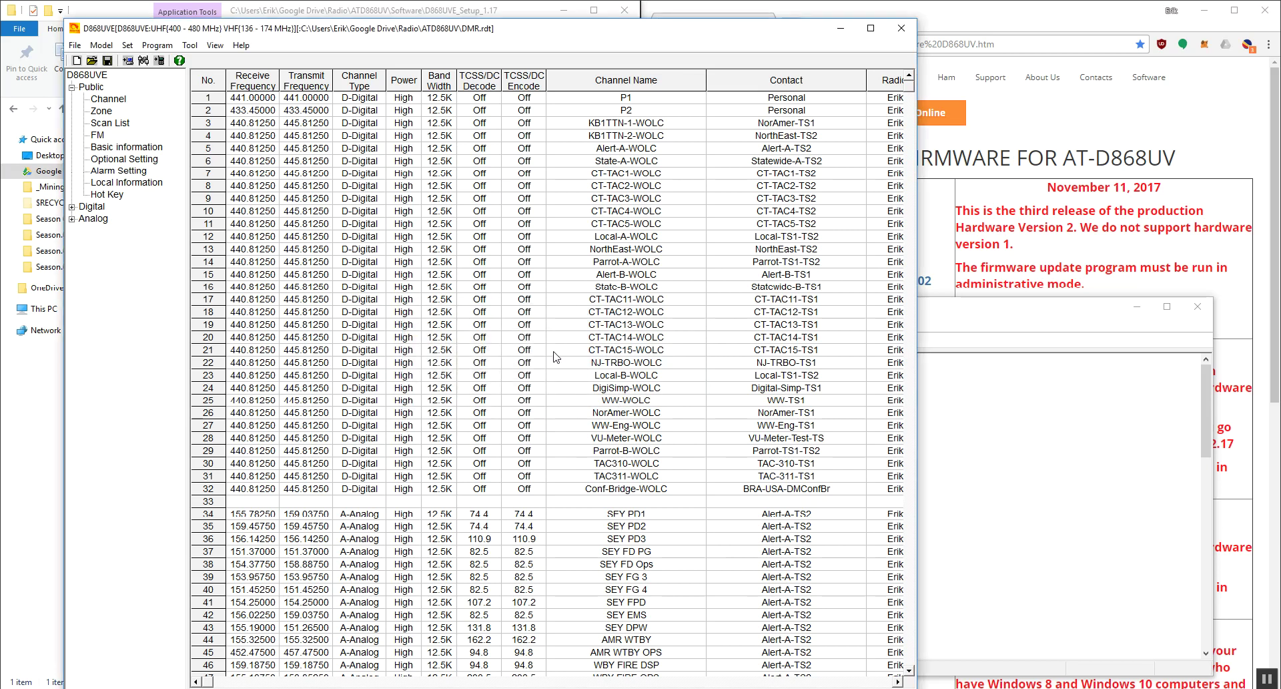